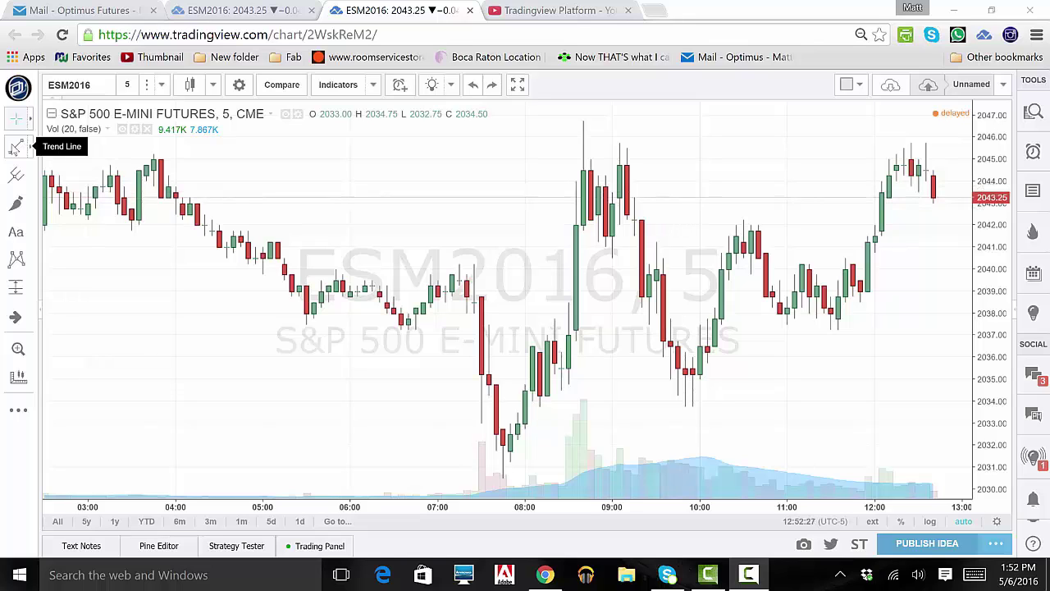
Draw a trend line from the 07:45 low near 2031.50 up to about 2037 near 11:15.
left_click(16, 146)
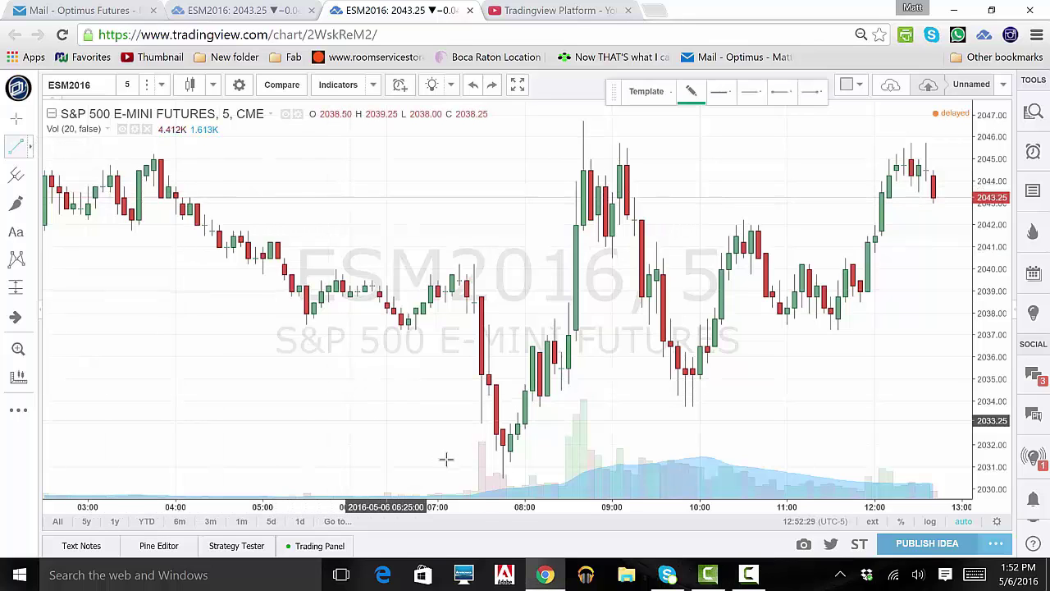
left_click(502, 455)
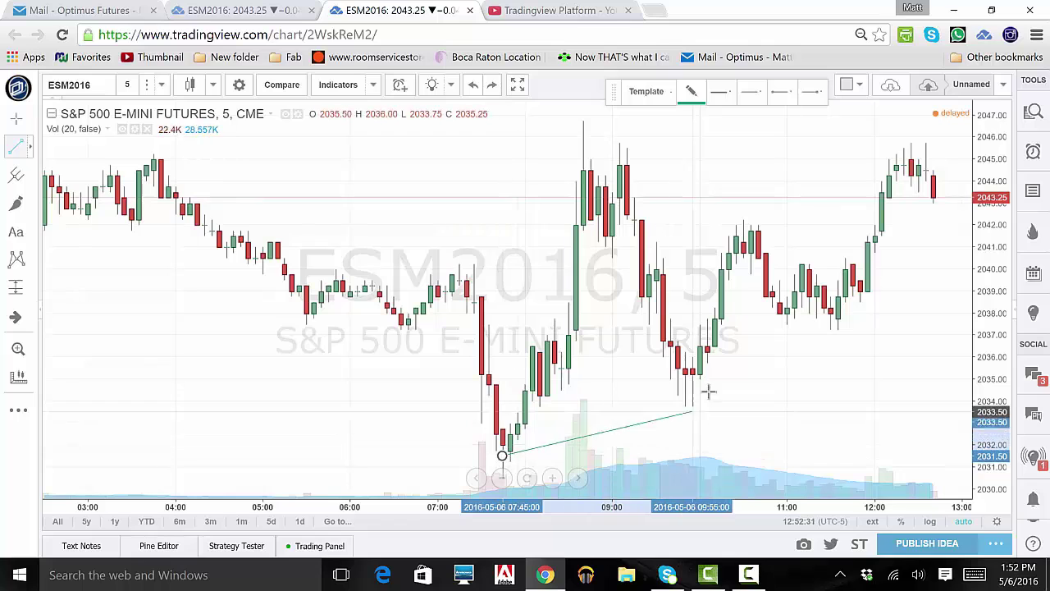
left_click(808, 335)
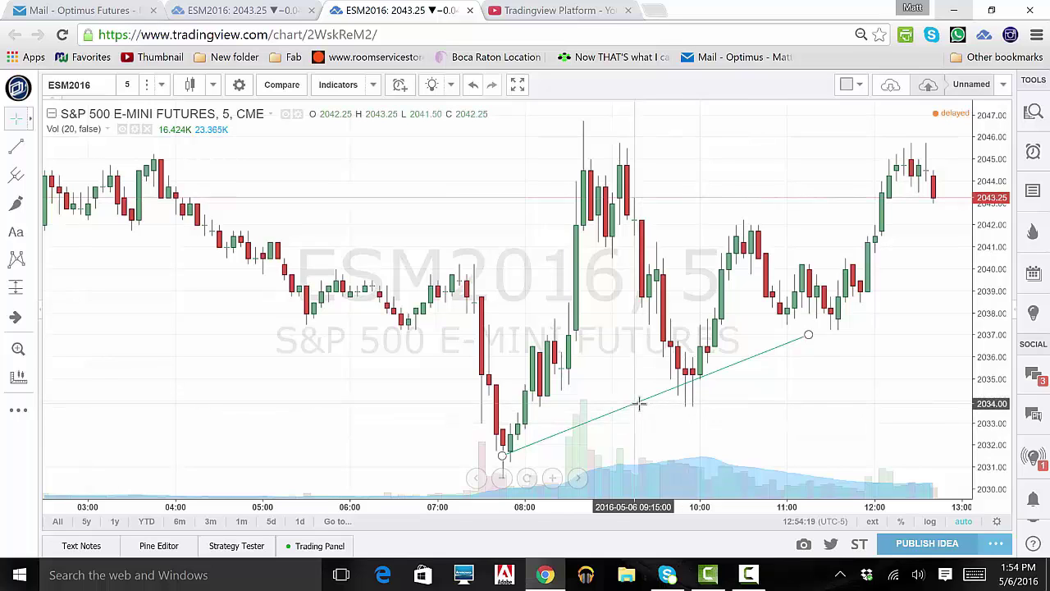
right_click(639, 402)
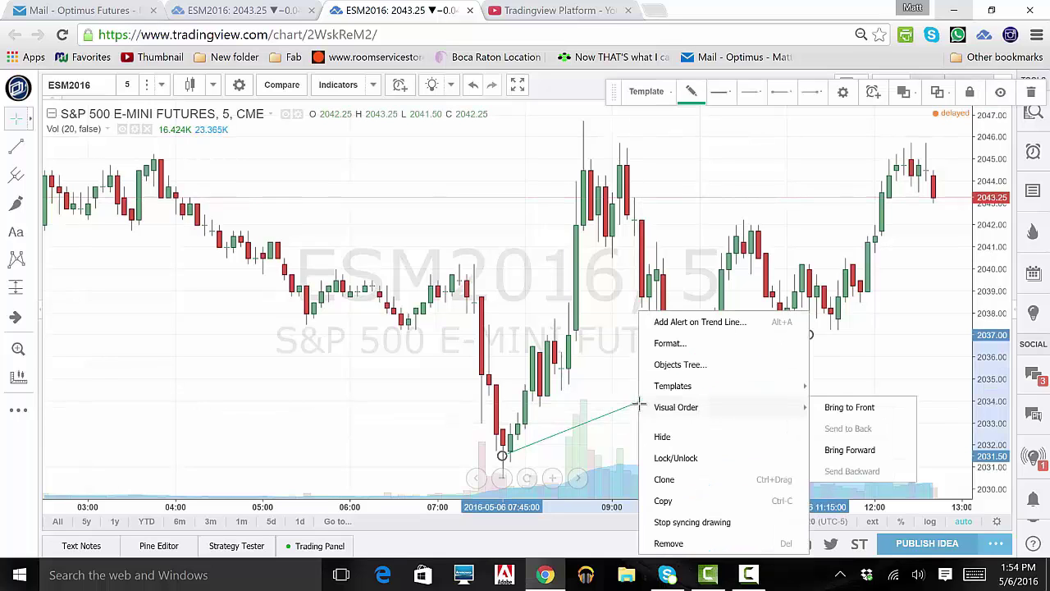
Give the trend line a left-end arrow, extend it to the right and make it dotted.
left_click(665, 345)
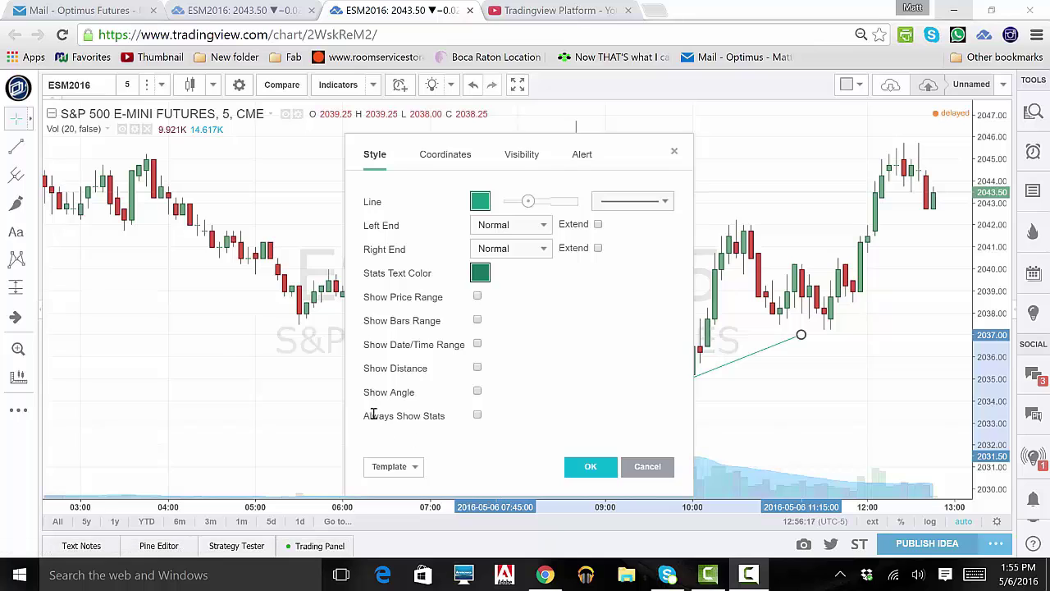
left_click(542, 229)
left_click(529, 269)
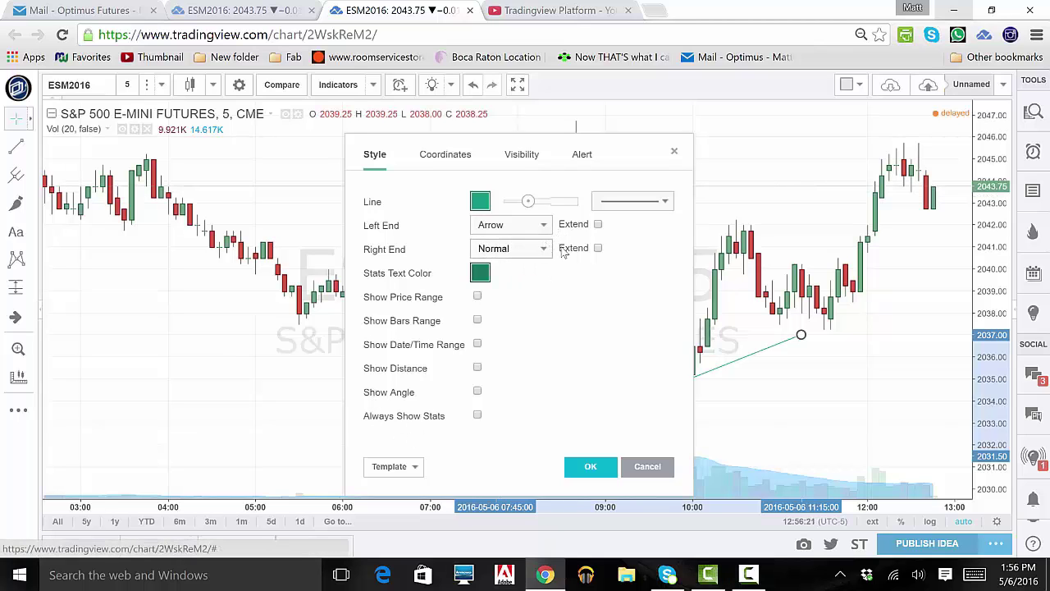
left_click(597, 248)
left_click(663, 202)
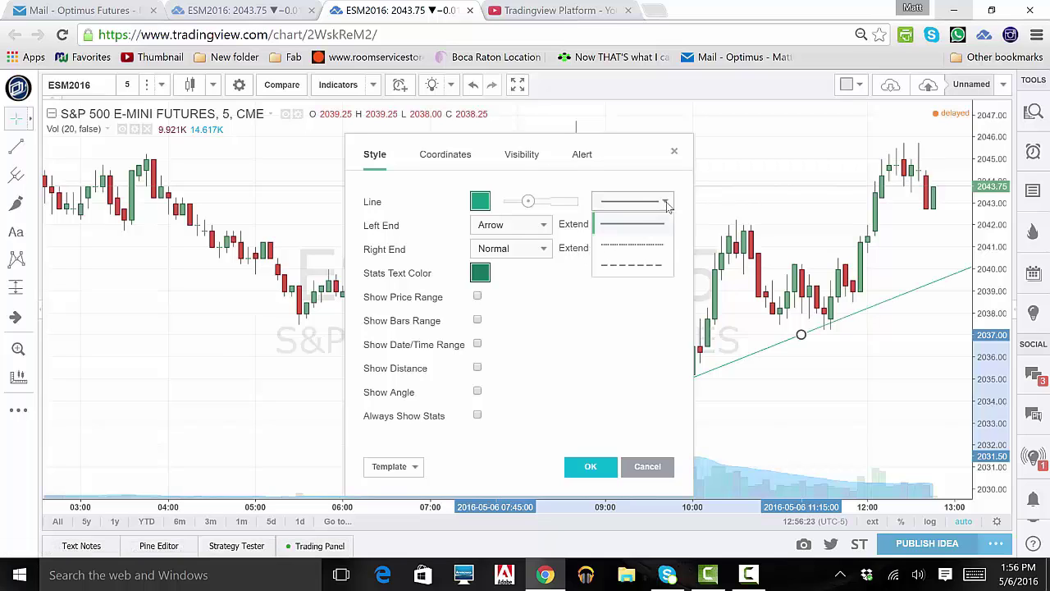
left_click(632, 246)
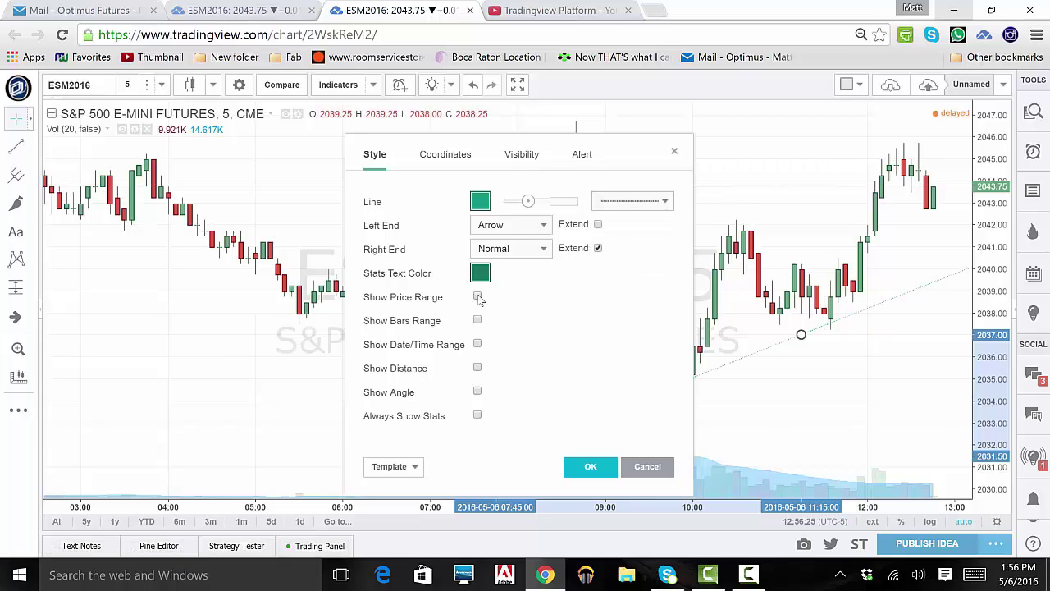
Show the line's price and date/time ranges, apply, and check its 2031.50/2037.00 coordinates.
left_click(477, 296)
left_click(477, 344)
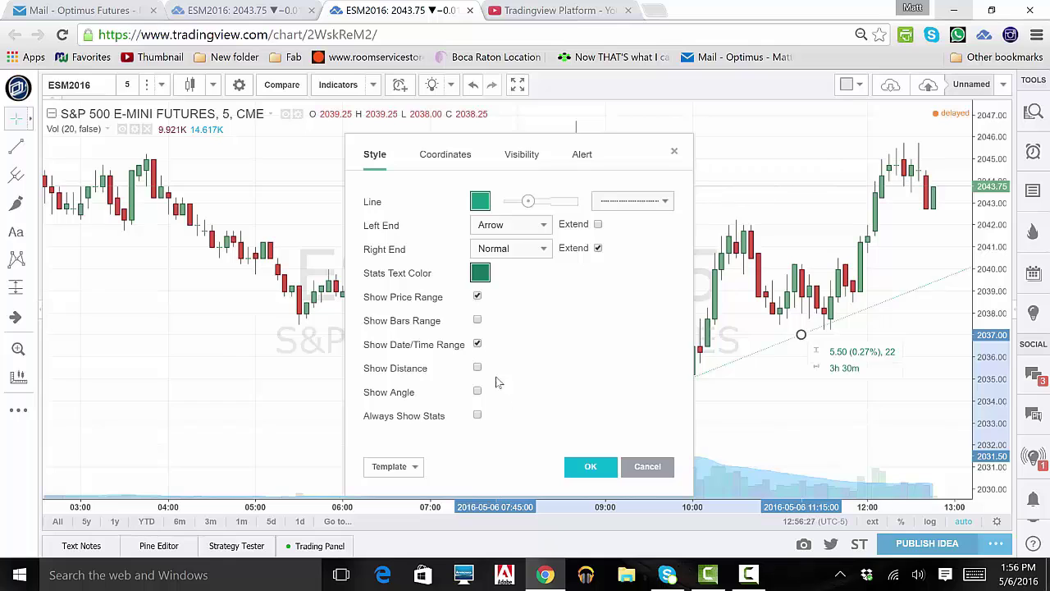
left_click(589, 466)
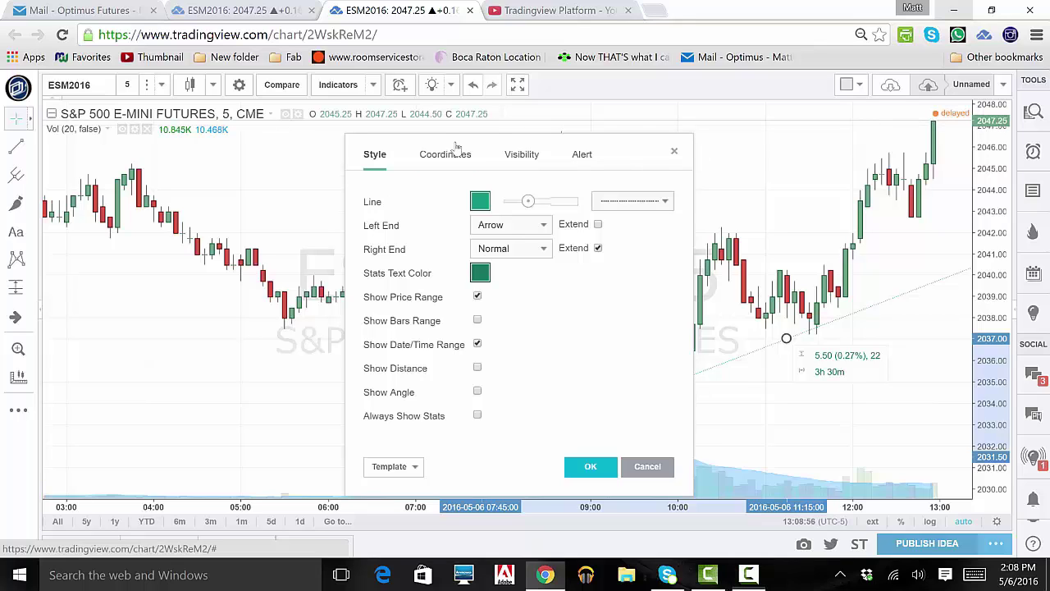
left_click(457, 146)
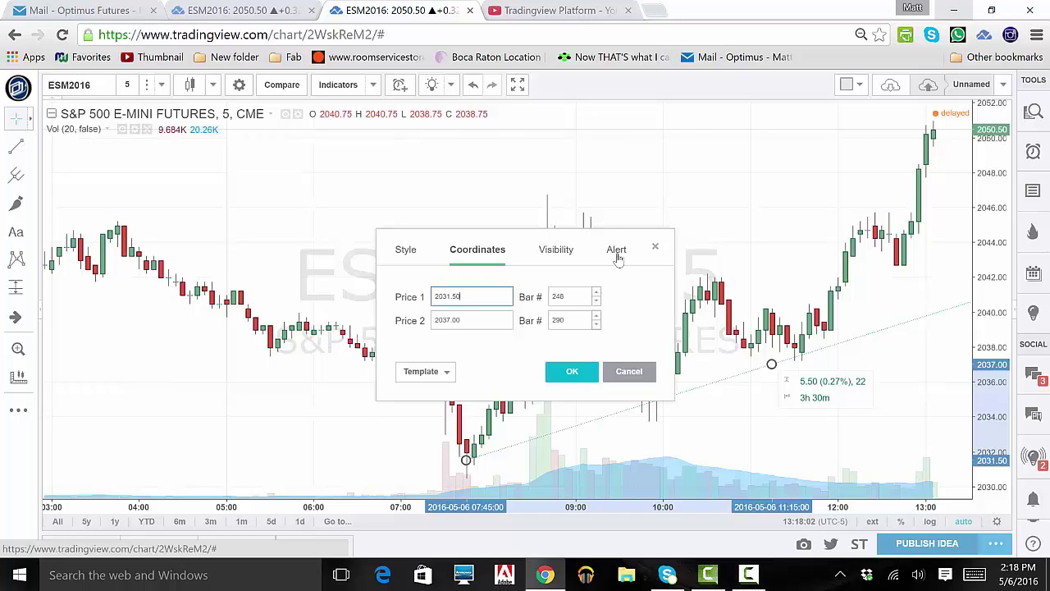
left_click(616, 251)
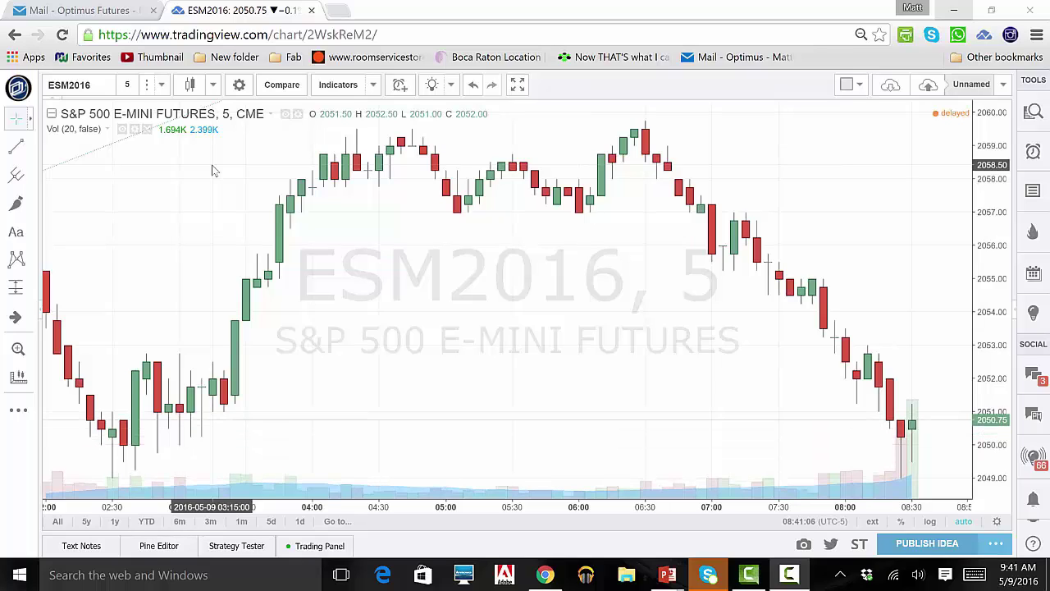
Select the Pitchfork drawing tool with the alert dialog closed.
left_click(24, 178)
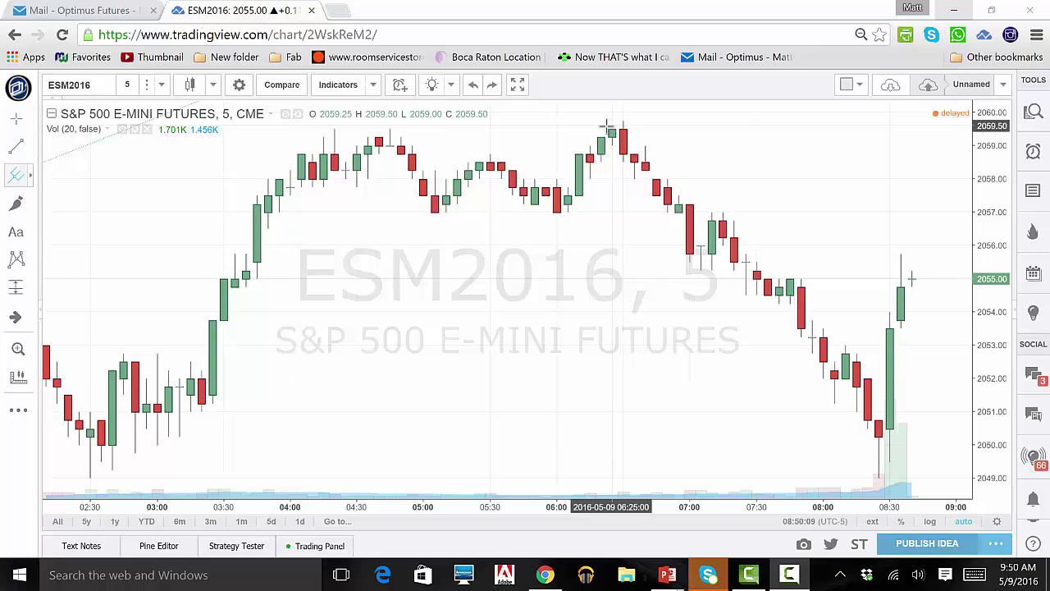
Draw a three-point pitchfork from the 06:25 high down along the decline, then deselect it.
left_click(599, 127)
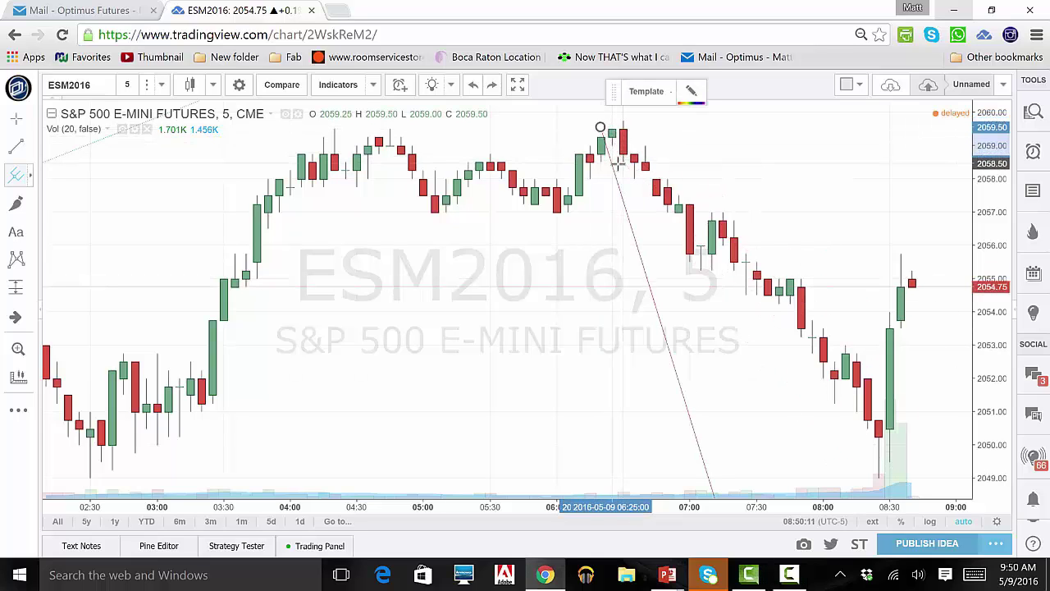
left_click(611, 162)
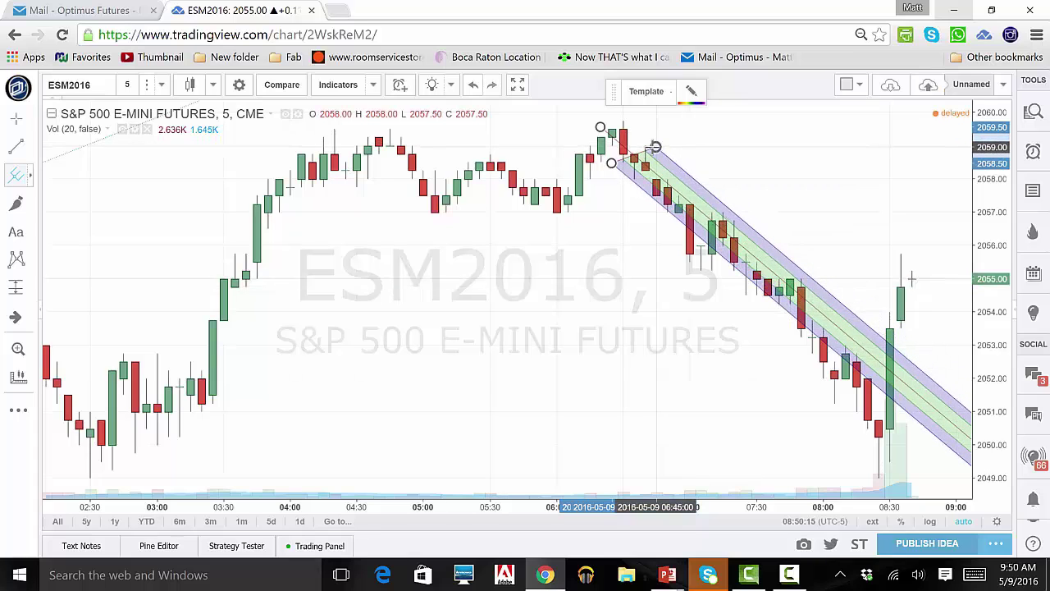
left_click(655, 147)
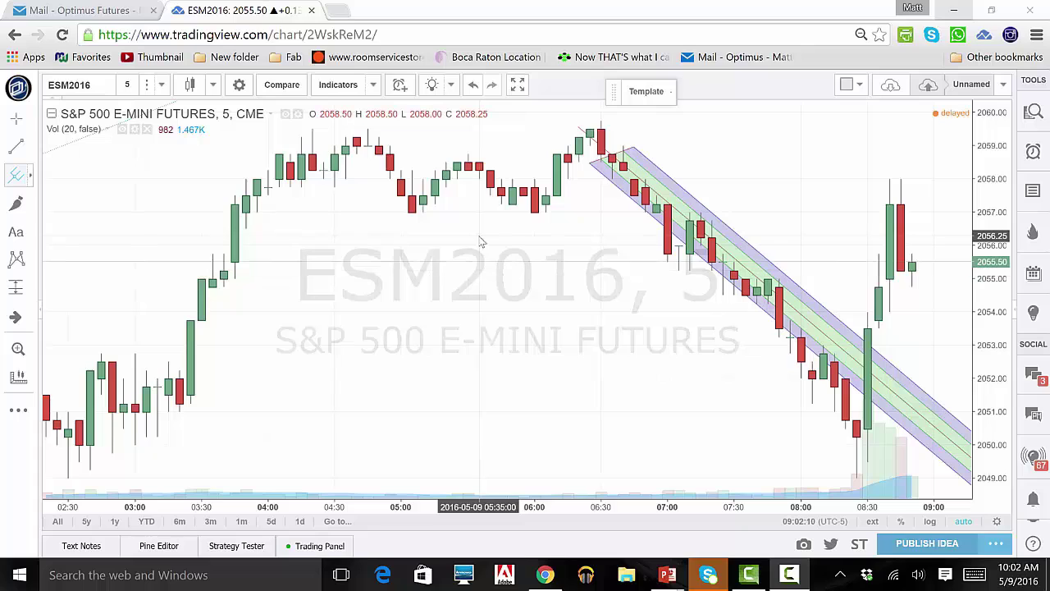
key("Escape")
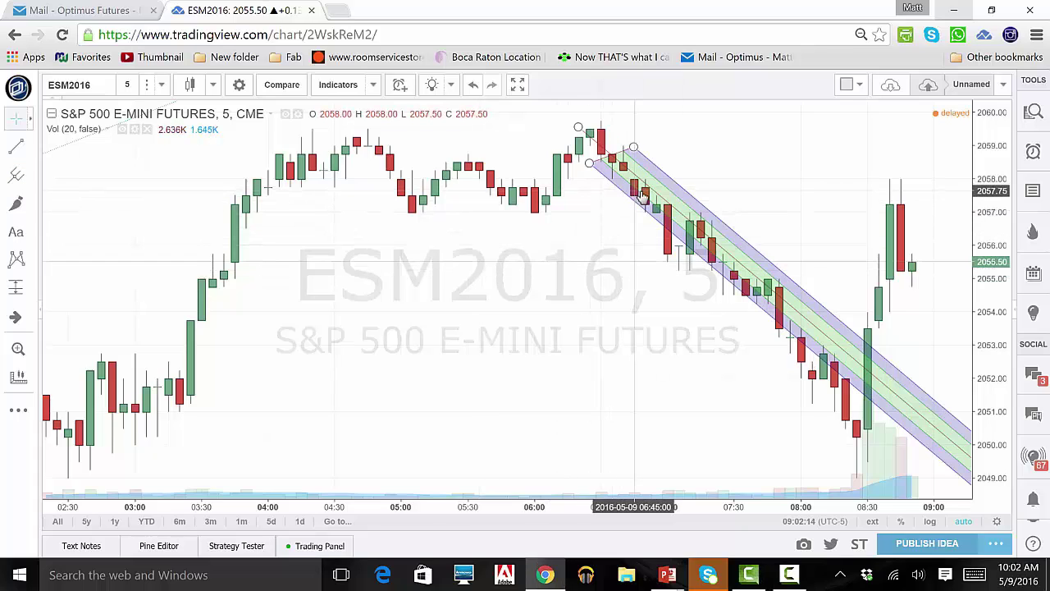
right_click(641, 198)
Turn on the pitchfork's 0.382 and 0.75 levels, making 0.75 dotted.
left_click(670, 202)
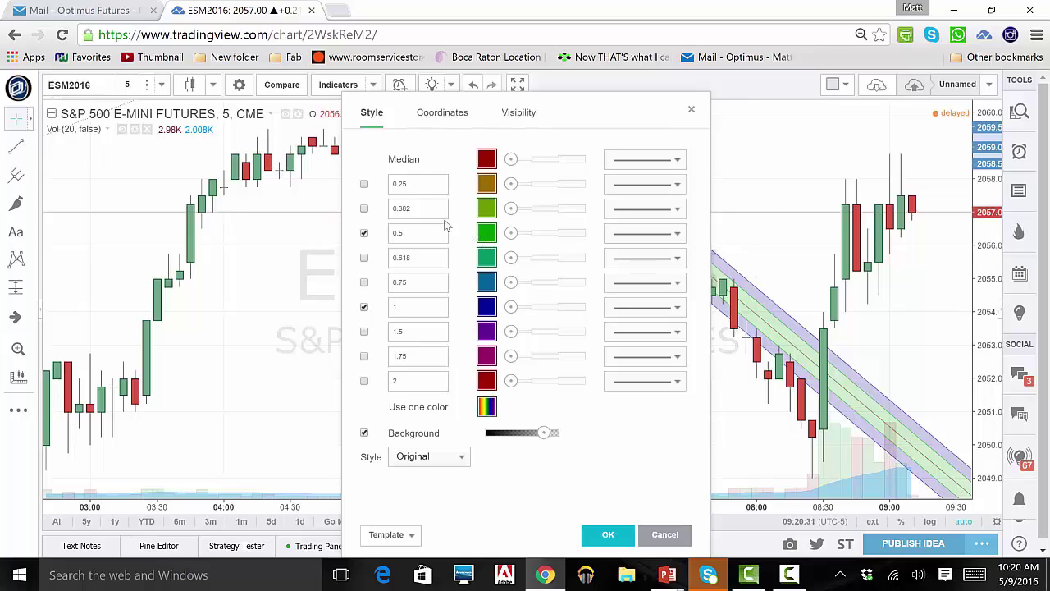
left_click(365, 209)
left_click(364, 283)
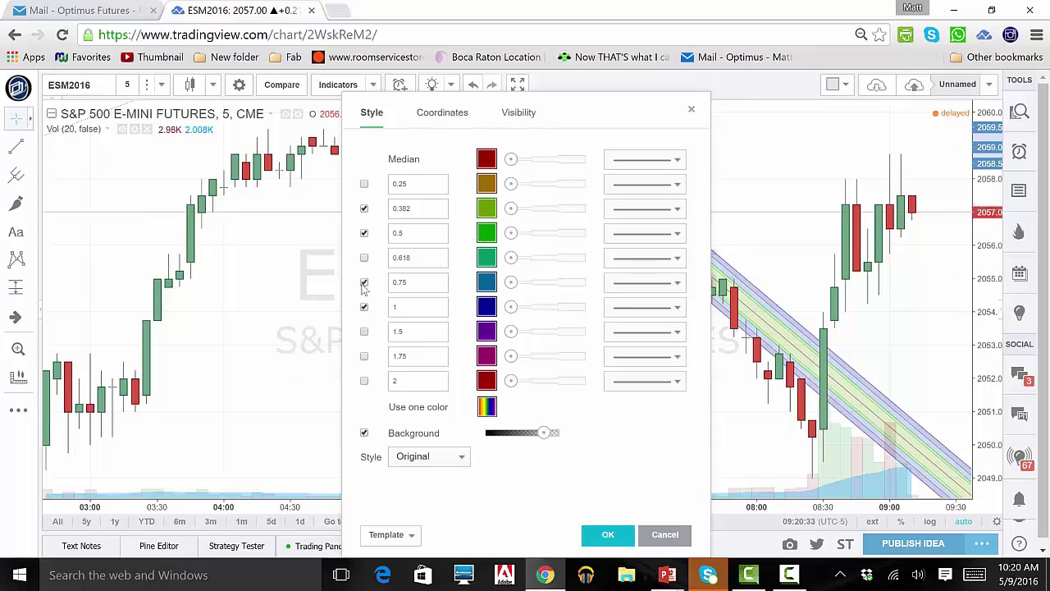
left_click(561, 283)
left_click(644, 283)
left_click(664, 331)
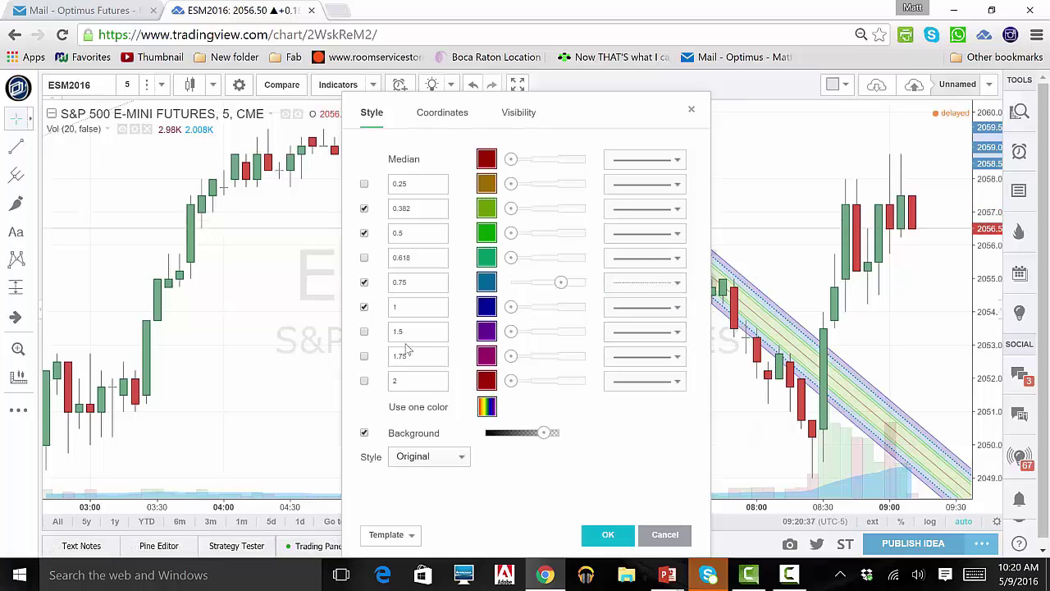
Add the 1.5 level, make the 1 level dashed, and apply the pitchfork changes.
left_click(364, 331)
left_click(627, 306)
left_click(641, 372)
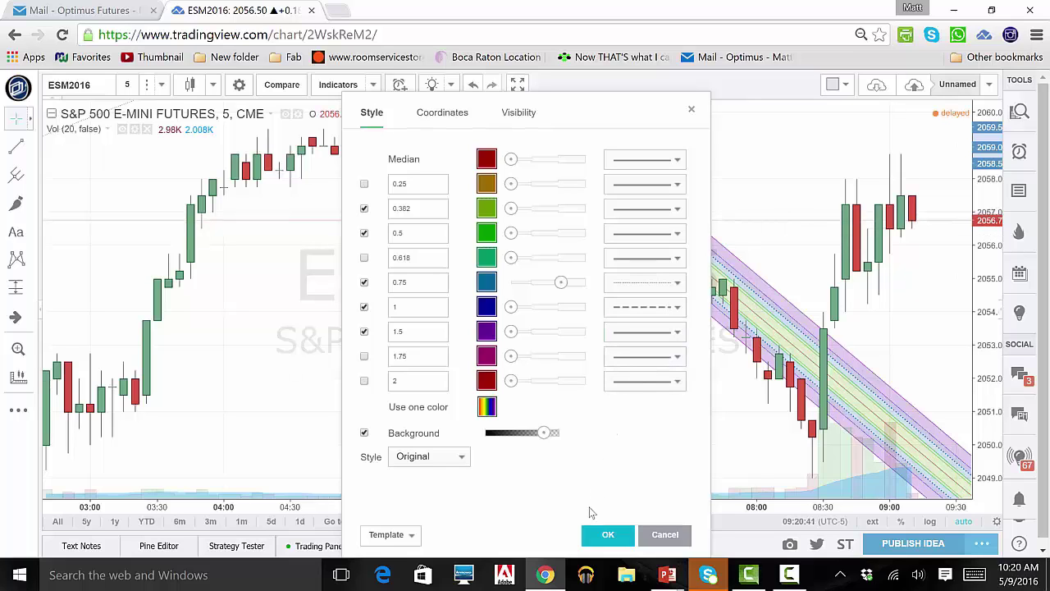
left_click(607, 535)
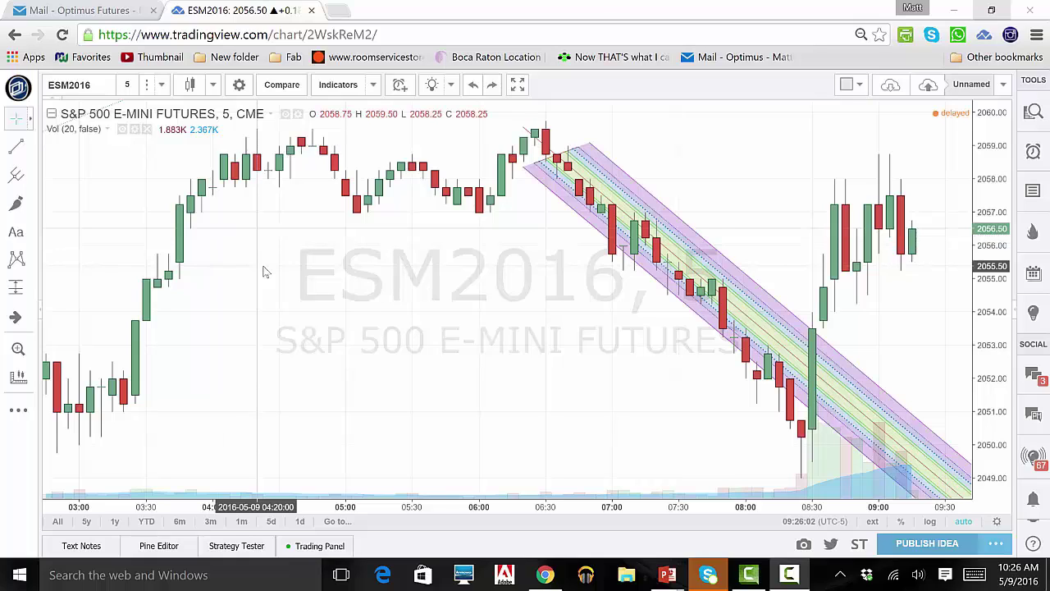
left_click(15, 286)
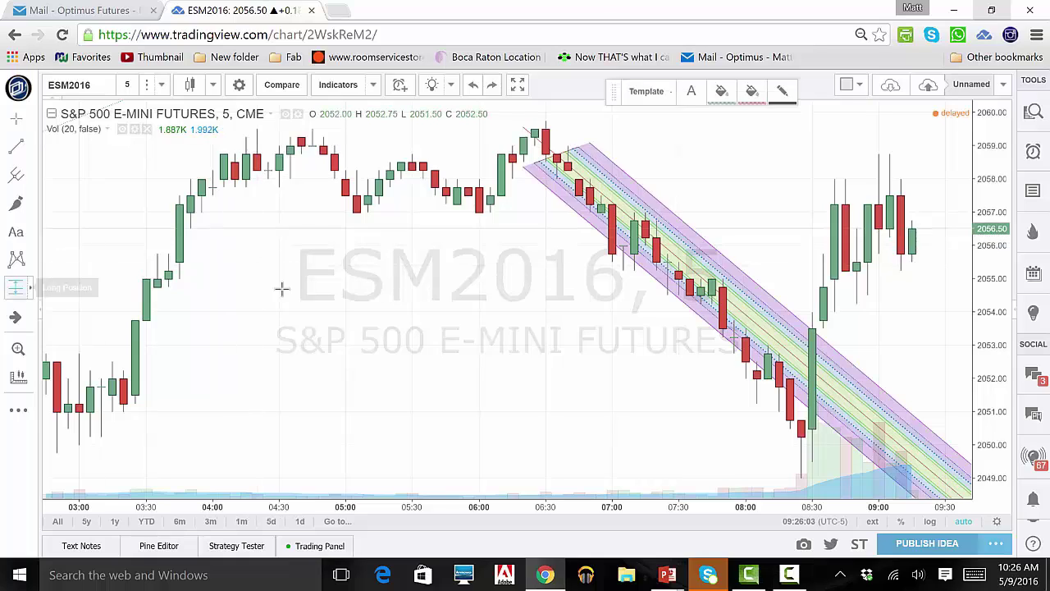
Place a long position at entry 2056 and drag its target to 2058.50 and stop to 2052.75.
left_click(845, 270)
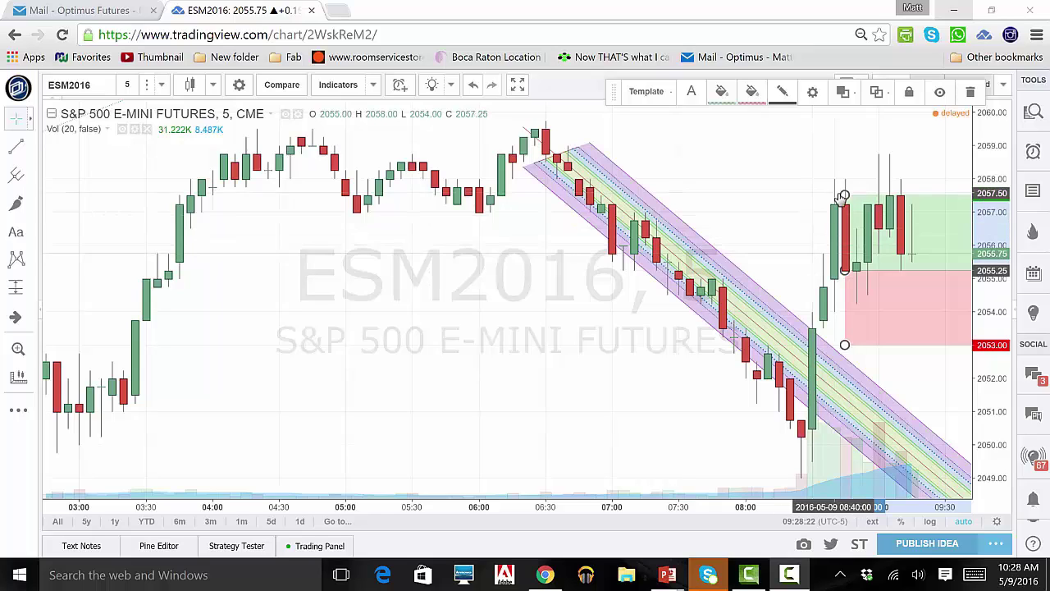
left_click_drag(845, 172, 844, 129)
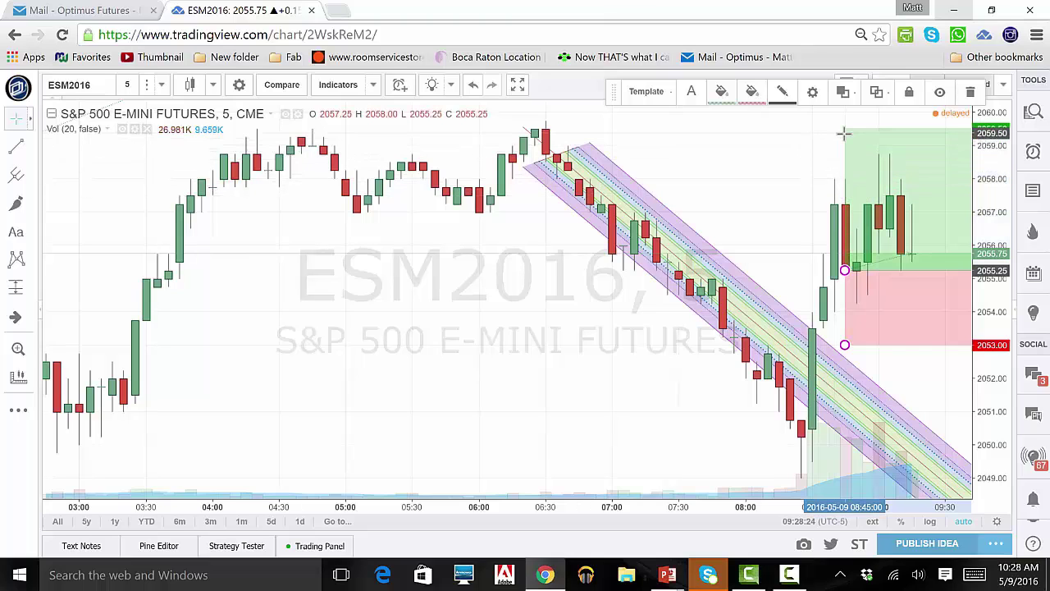
left_click_drag(845, 345, 845, 379)
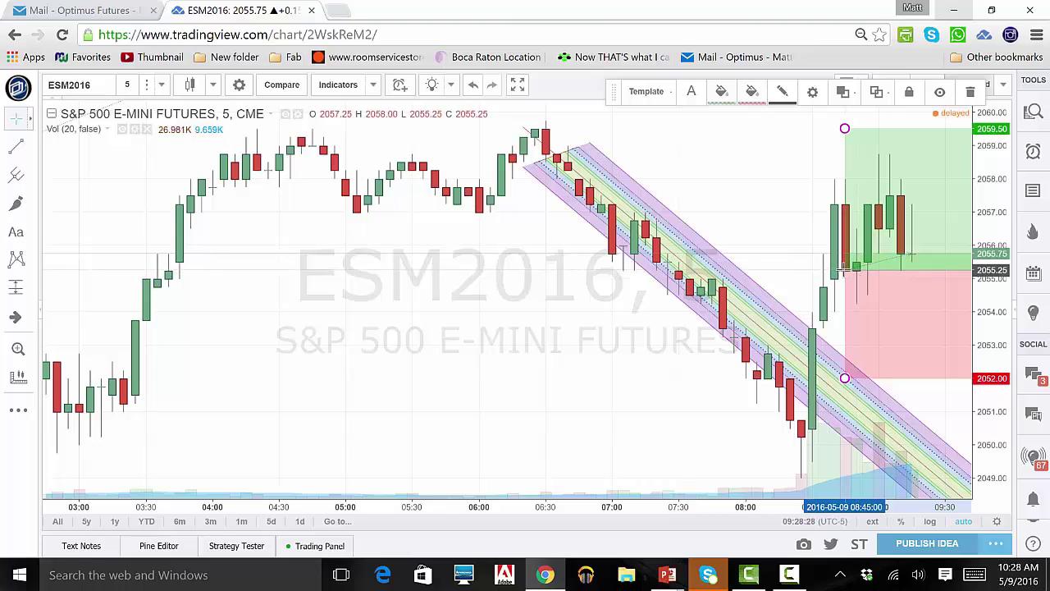
mouse_move(845, 270)
left_mouse_down()
mouse_move(824, 270)
mouse_move(843, 221)
mouse_move(844, 157)
mouse_move(855, 370)
mouse_move(856, 235)
mouse_move(856, 253)
mouse_move(866, 244)
left_mouse_up()
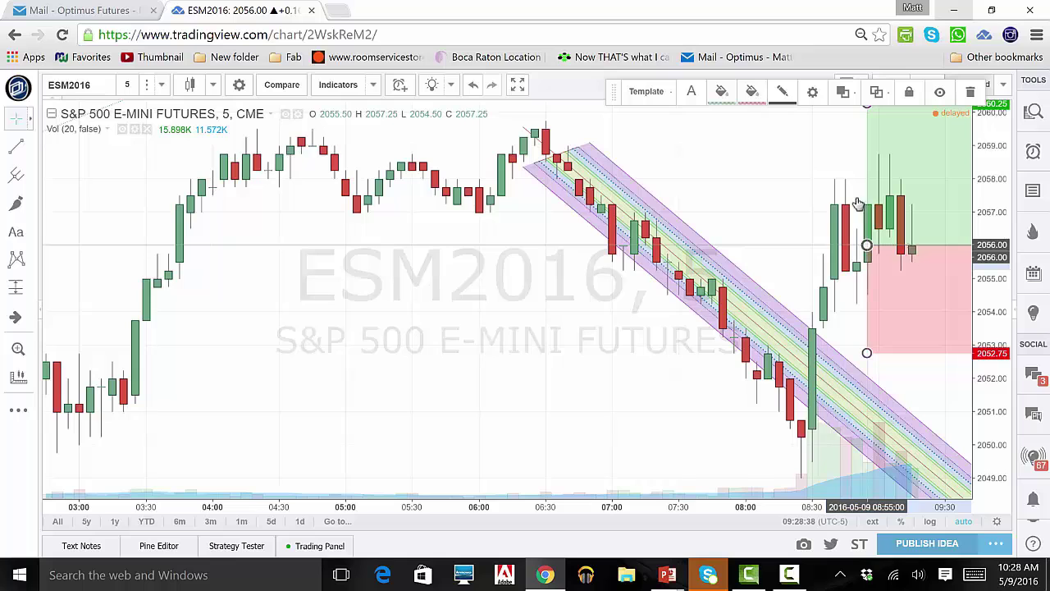
left_click_drag(866, 109, 867, 154)
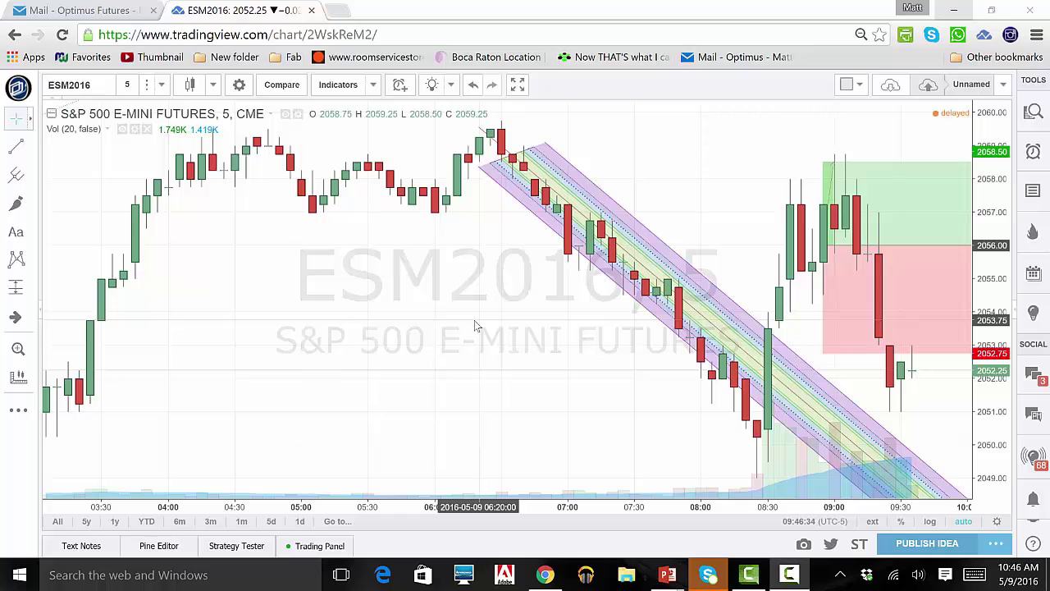
right_click(906, 249)
Re-enter the long position at 2055 with a 7-tick target (2056.75) and stop at 2053.
left_click(904, 255)
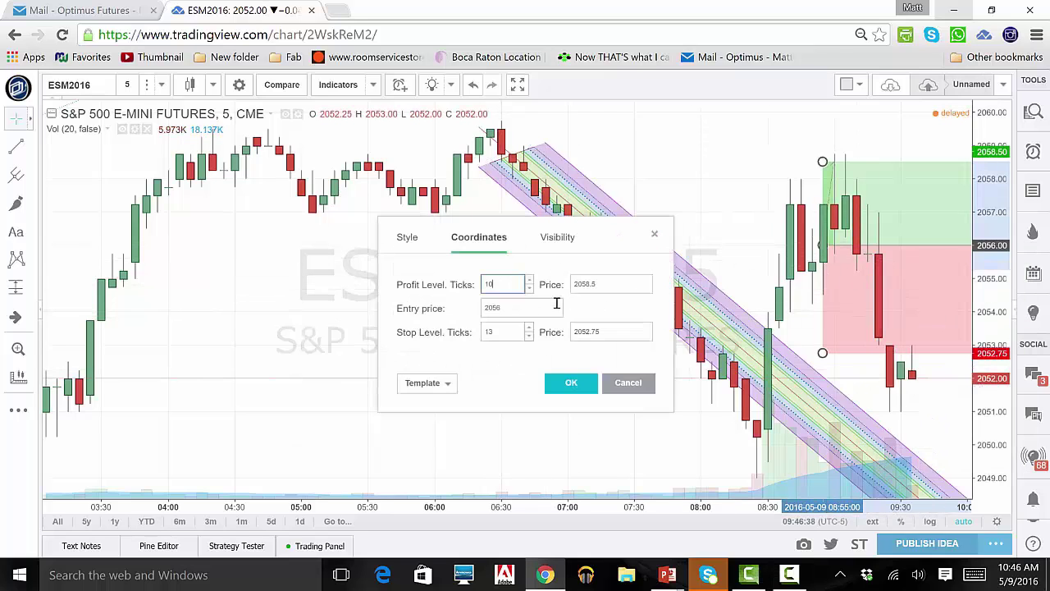
left_click(529, 288)
left_click(529, 288)
left_click(529, 288)
left_click(615, 331)
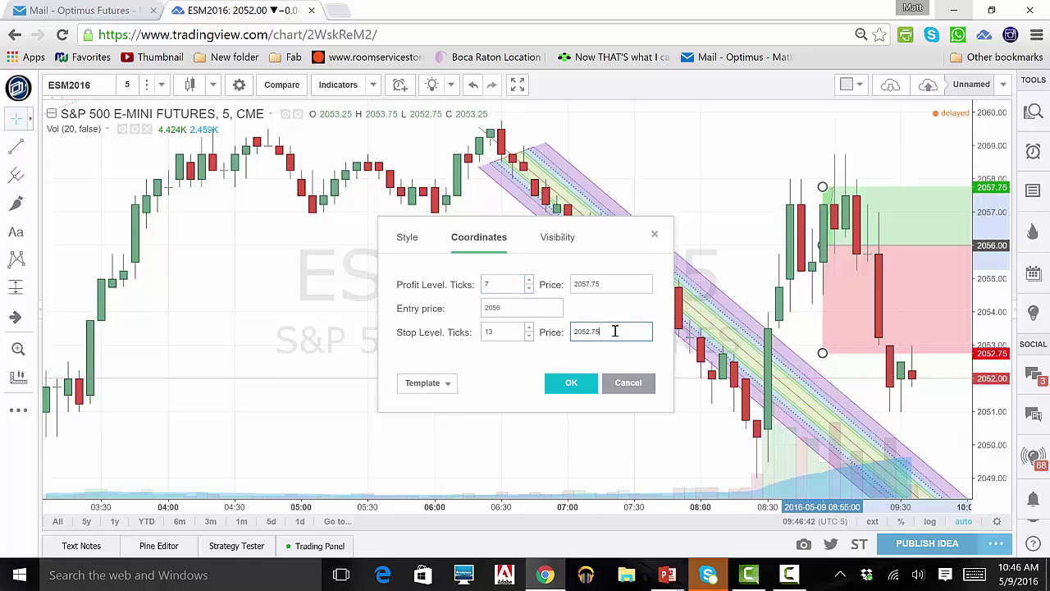
key("BackSpace")
key("BackSpace")
key("BackSpace")
key("BackSpace")
type("4")
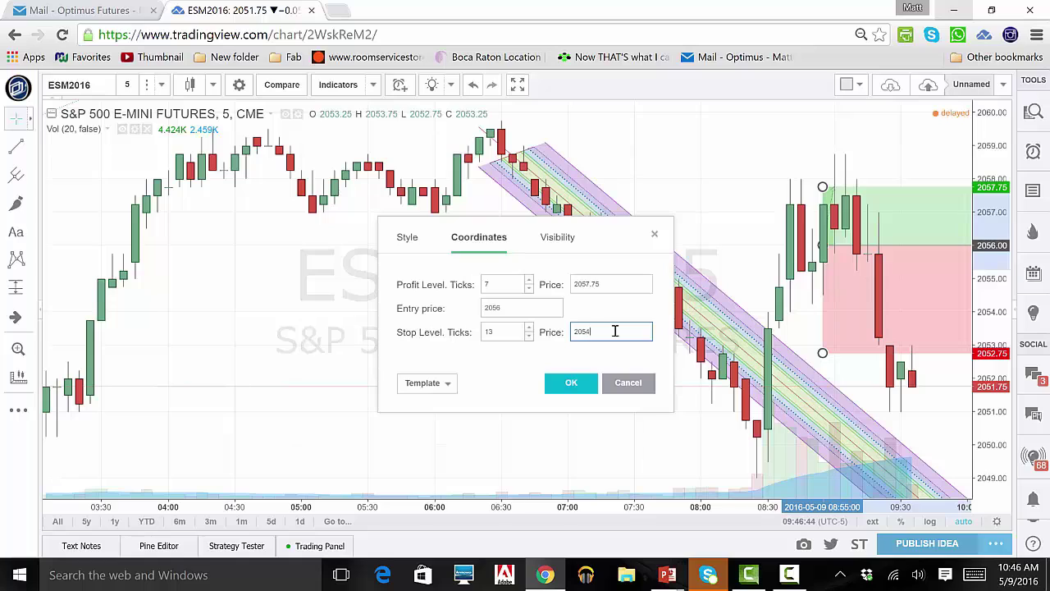
left_click(526, 306)
key("BackSpace")
type("5")
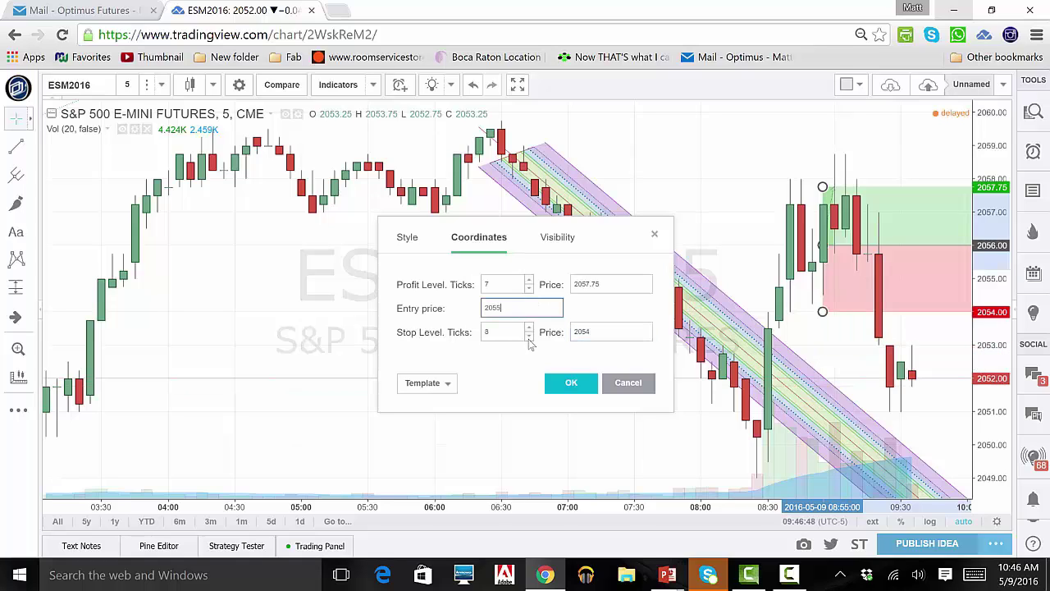
left_click(568, 384)
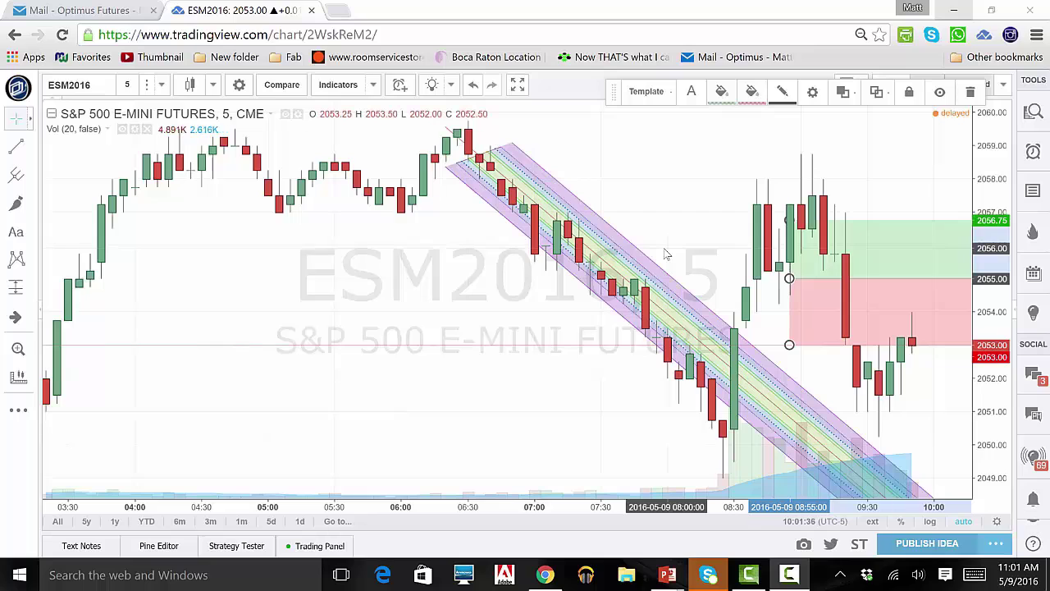
Colour the long position's stop zone gray and its target zone yellow in its Style settings.
right_click(870, 293)
left_click(890, 294)
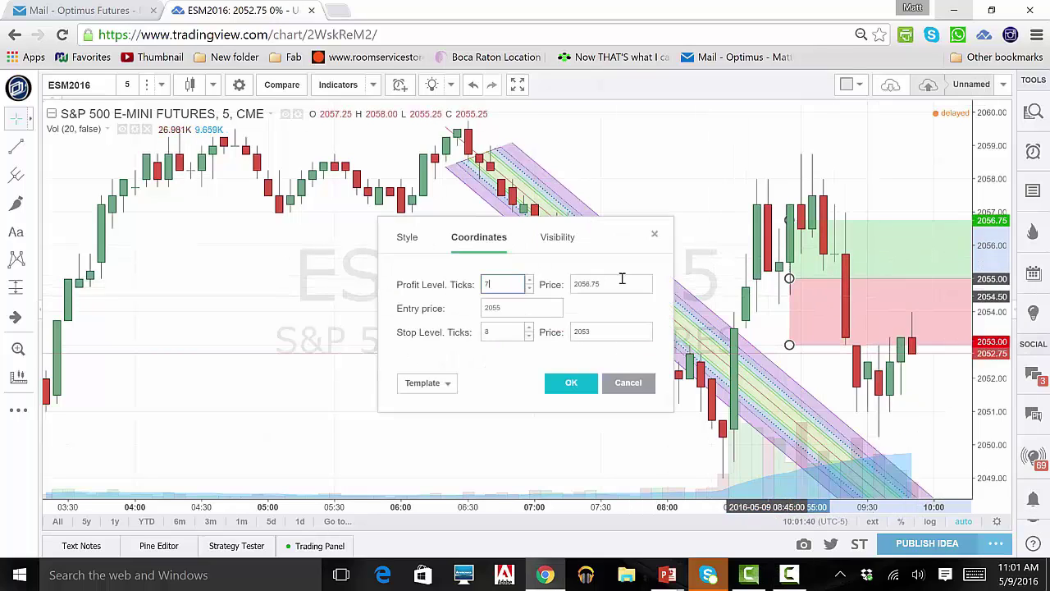
left_click(407, 237)
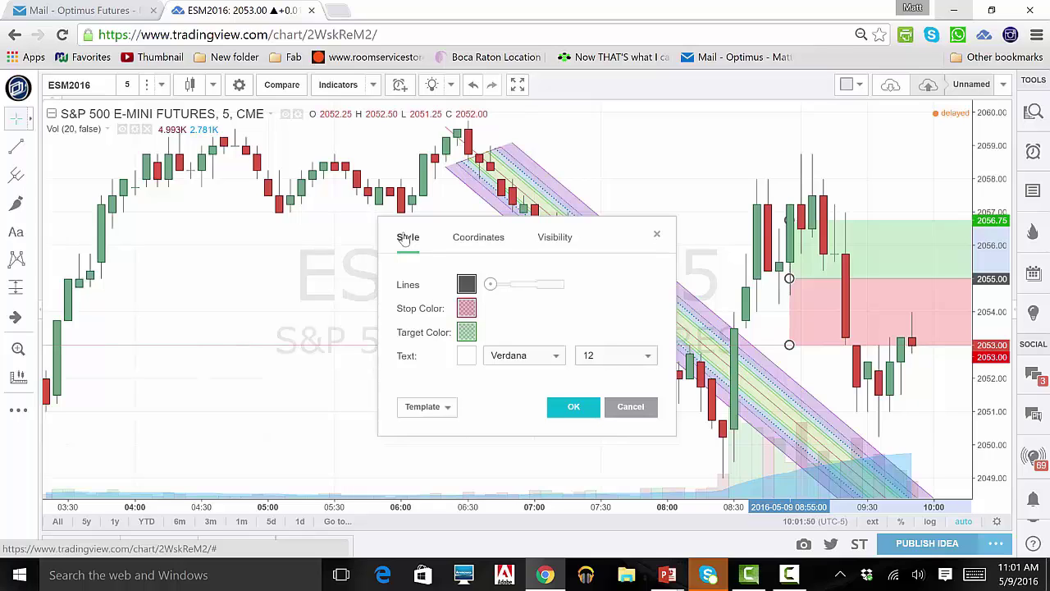
left_click(466, 308)
left_click(498, 328)
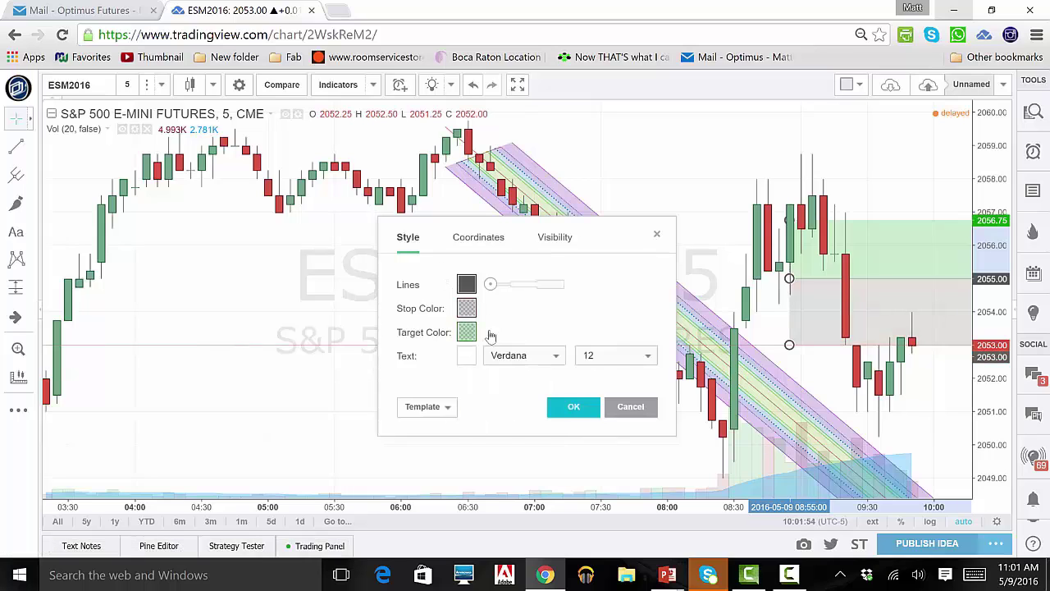
left_click(468, 333)
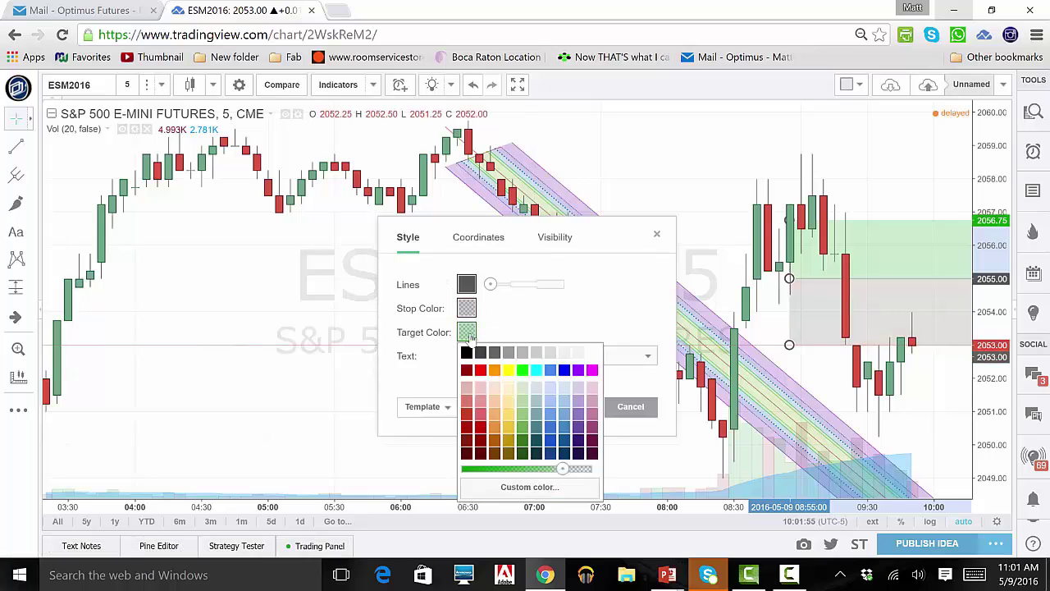
left_click(509, 370)
left_click(575, 406)
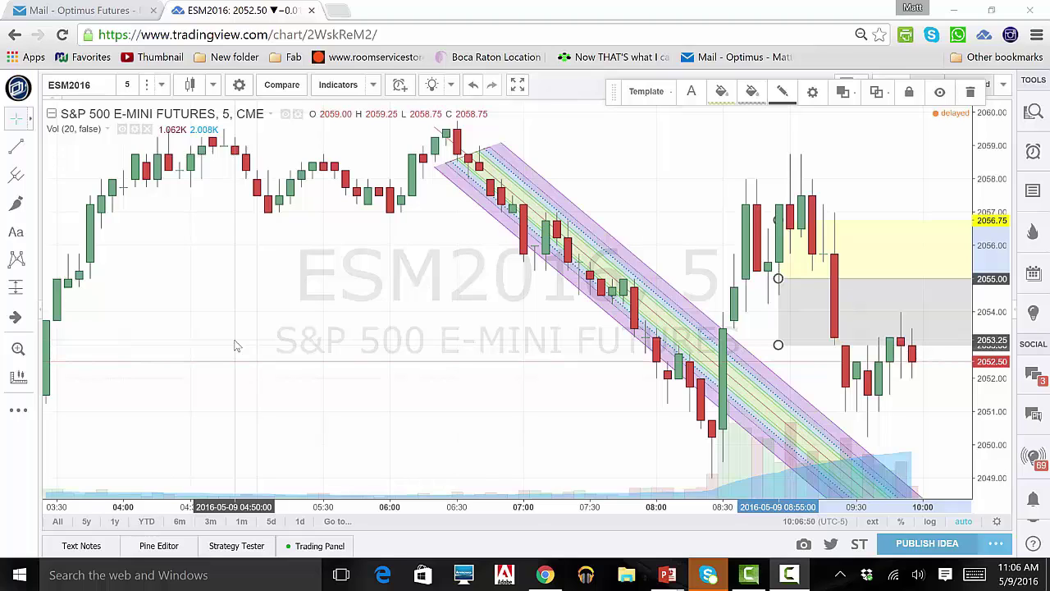
Place an arrow icon over the 04:35–05:10 bars, rotate it up-right and stretch it larger.
left_click(15, 315)
left_click(201, 283)
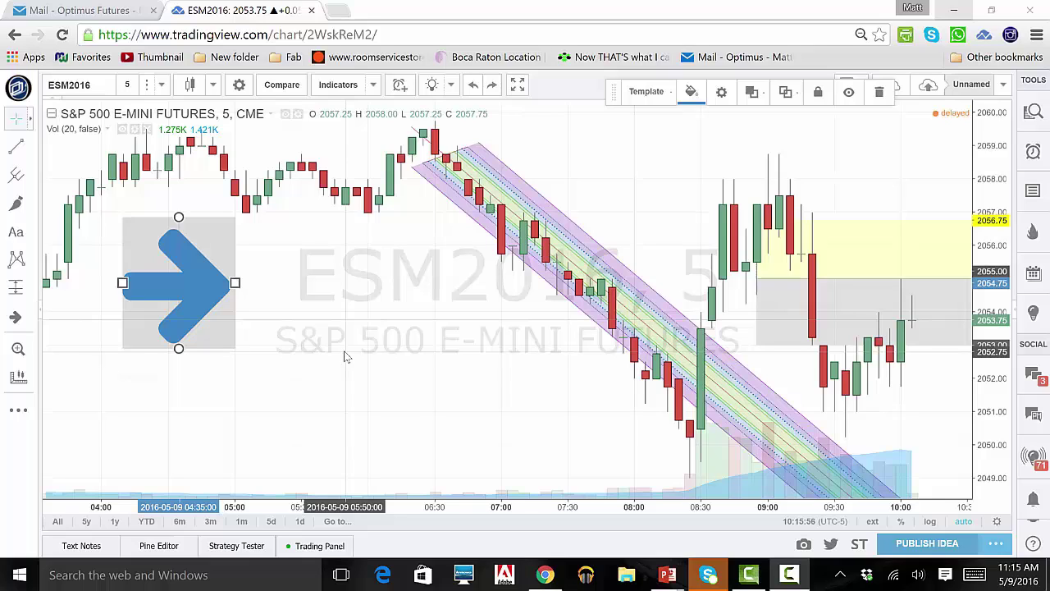
left_click_drag(178, 348, 223, 329)
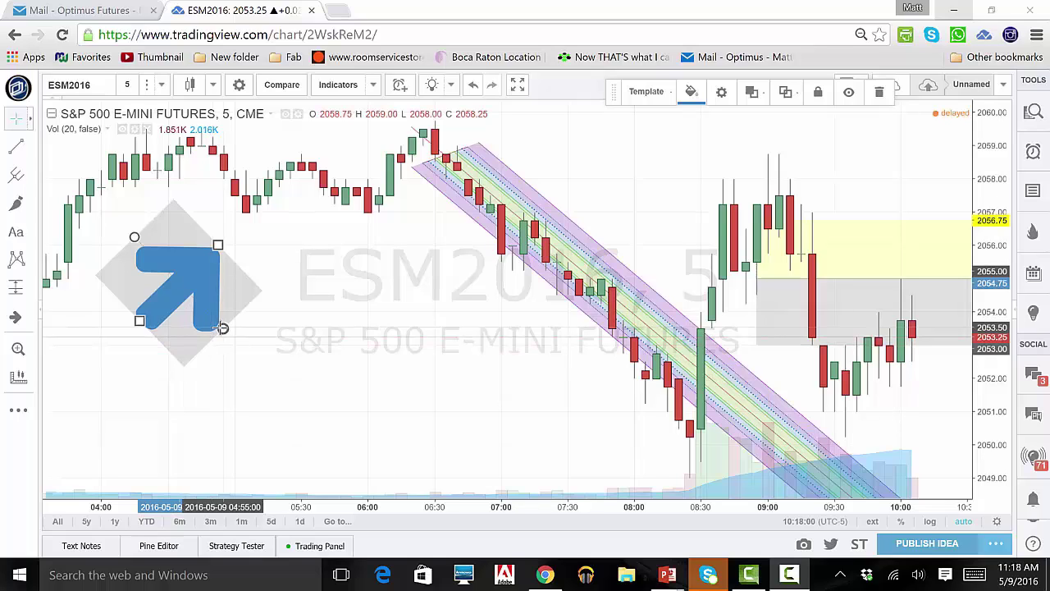
left_click_drag(223, 331, 240, 339)
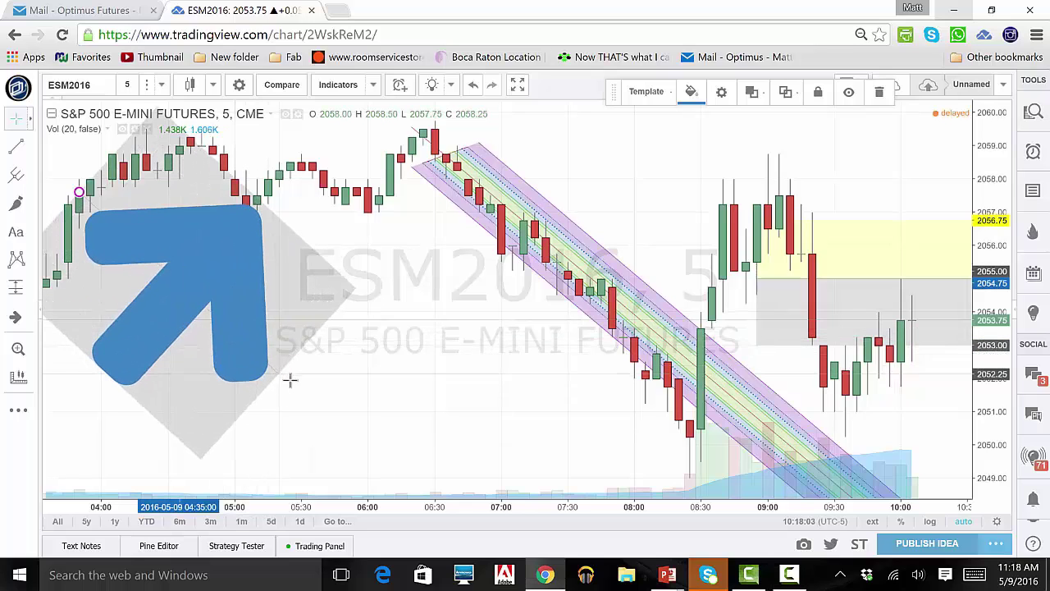
mouse_move(258, 358)
left_mouse_down()
mouse_move(245, 332)
mouse_move(215, 322)
mouse_move(224, 326)
left_mouse_up()
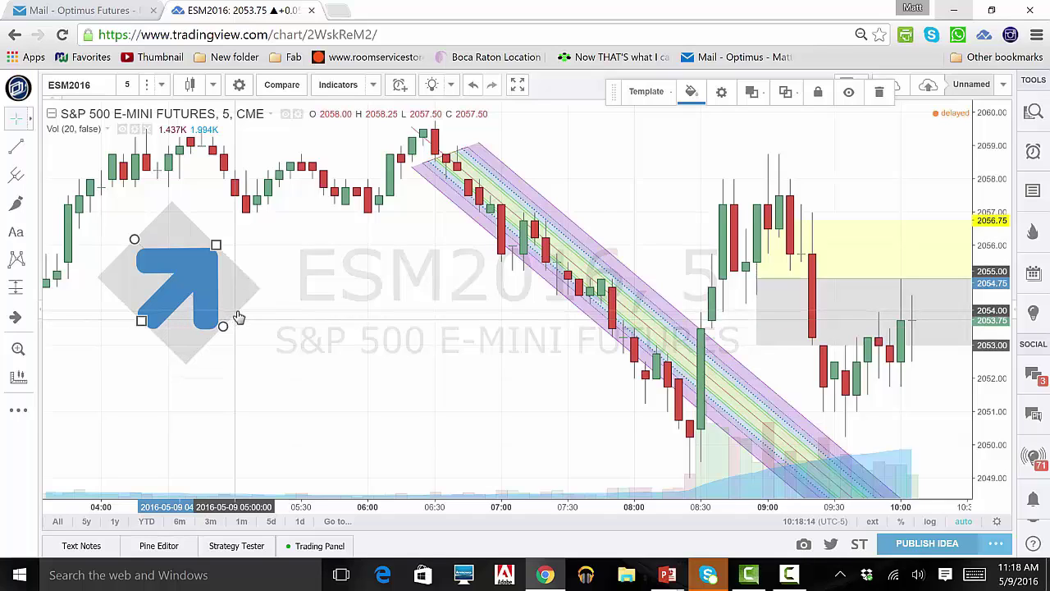
left_click_drag(215, 244, 314, 252)
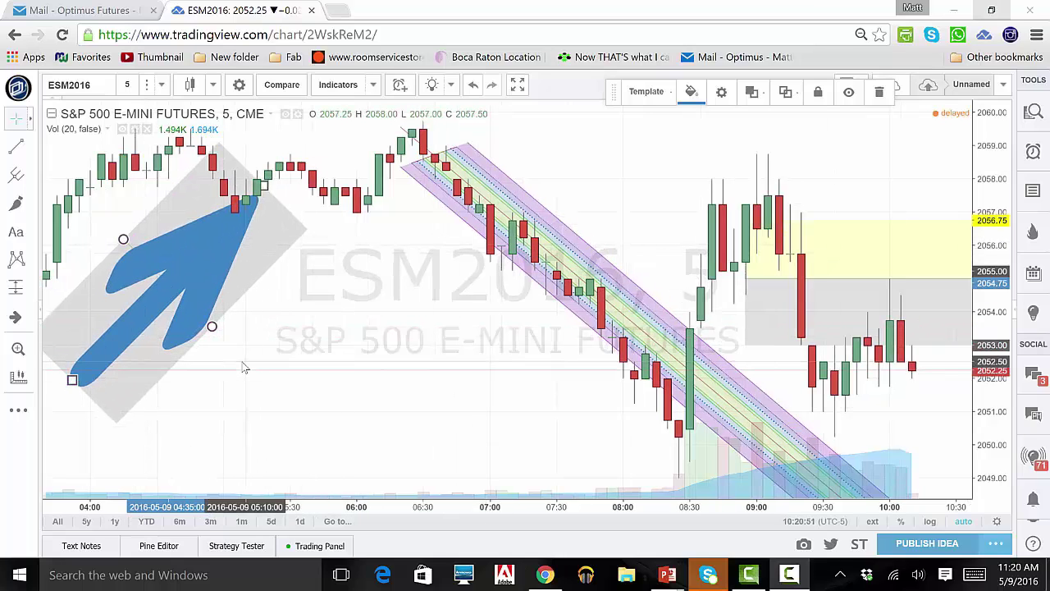
Change the arrow icon's colour to green in its format settings.
right_click(173, 323)
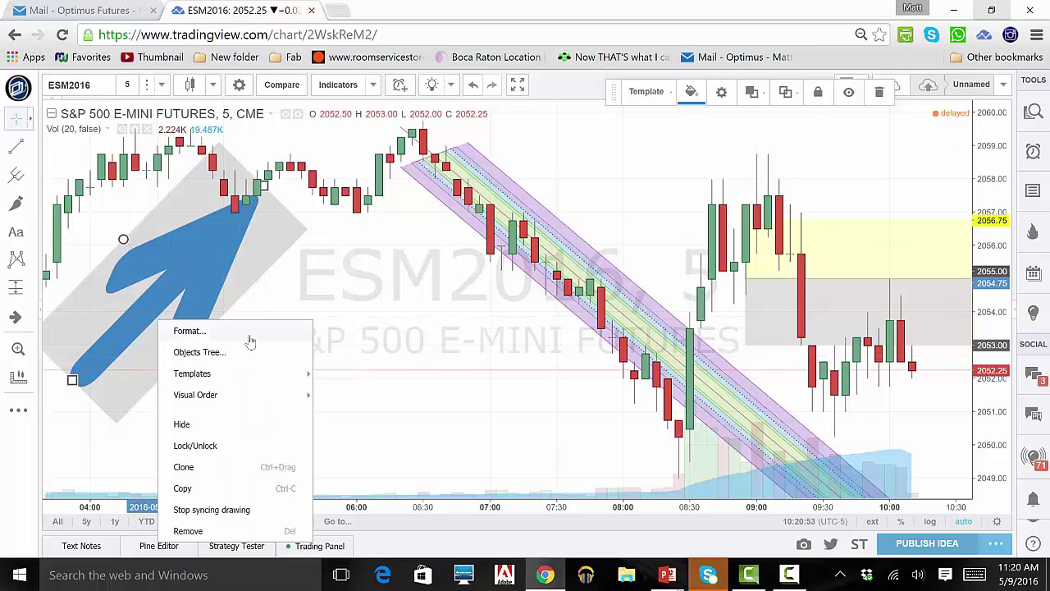
left_click(246, 335)
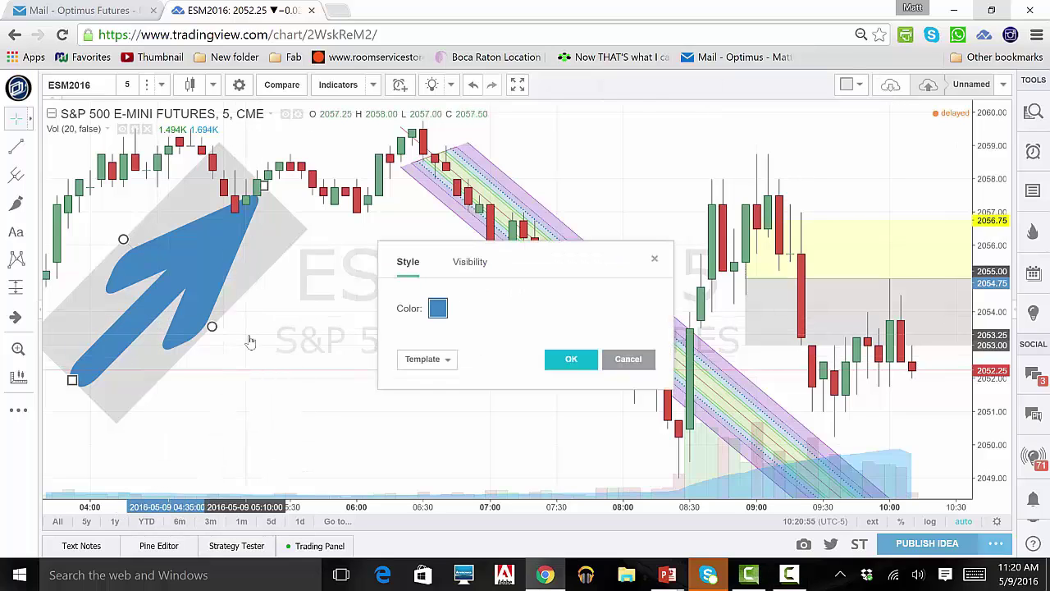
left_click(439, 310)
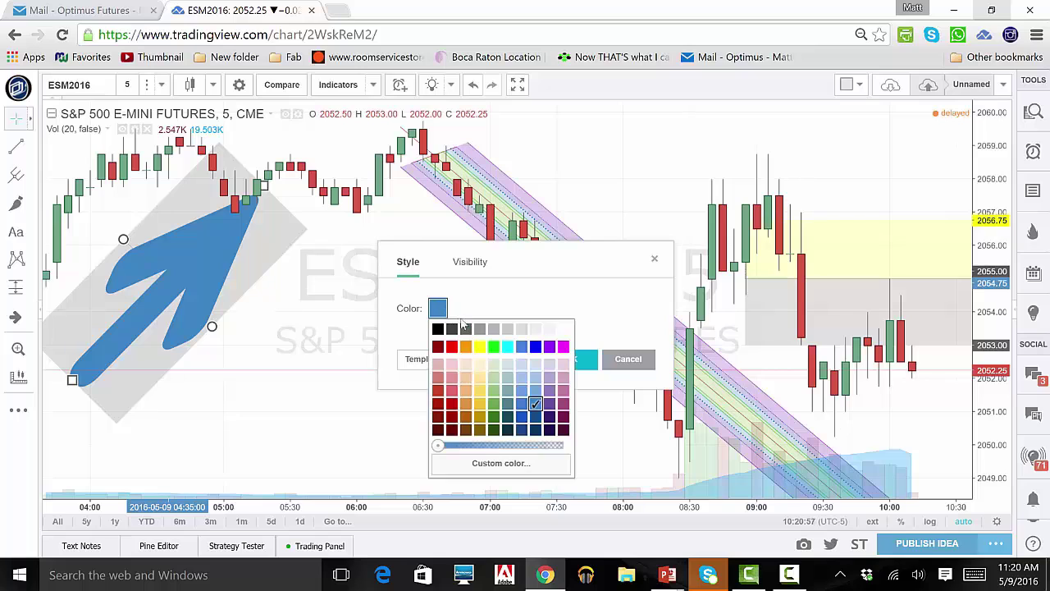
left_click(492, 348)
left_click(564, 359)
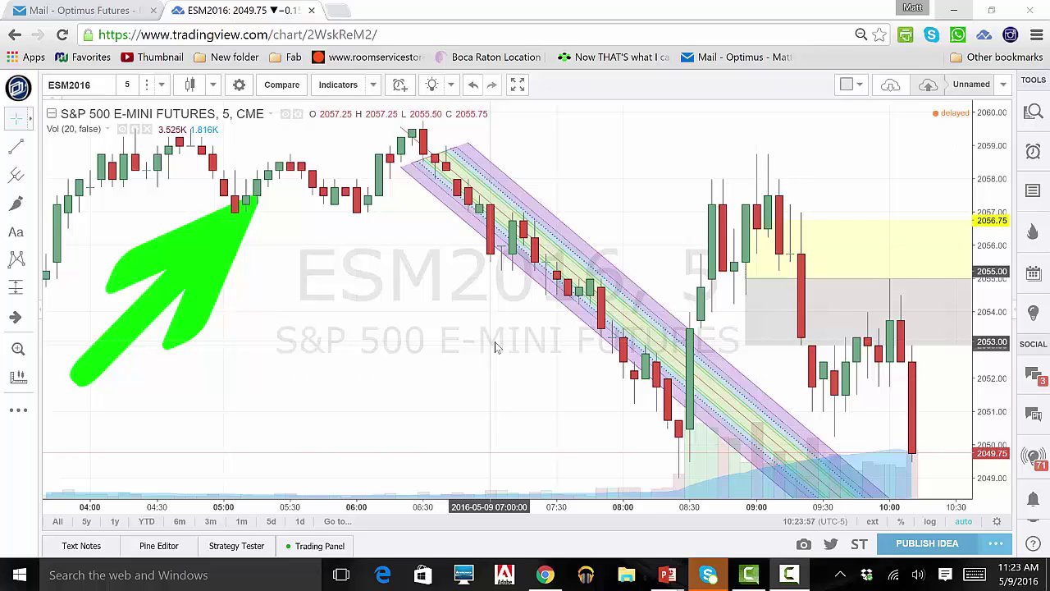
left_click(31, 146)
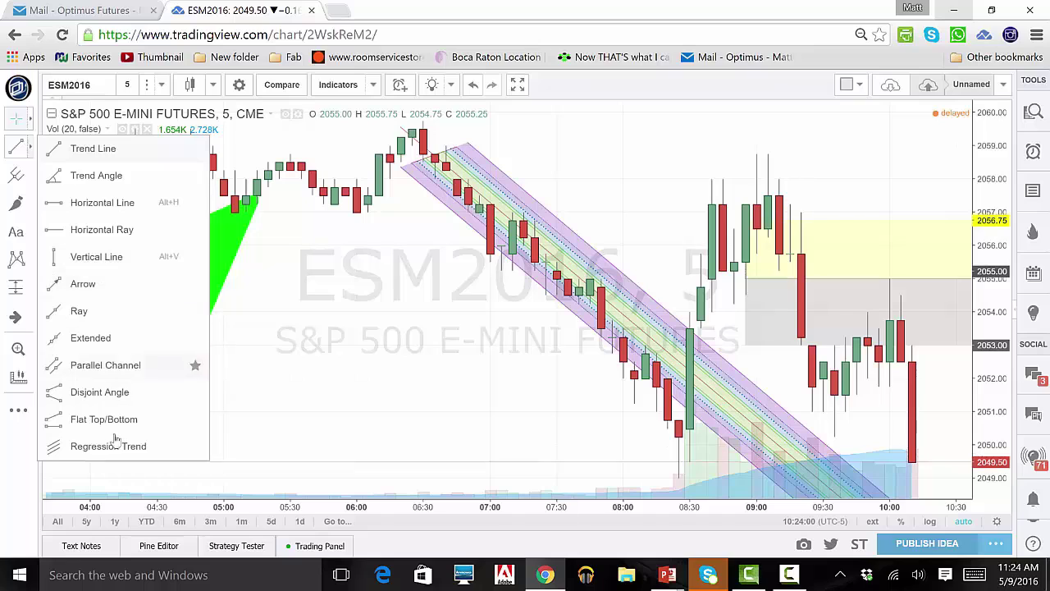
left_click(30, 175)
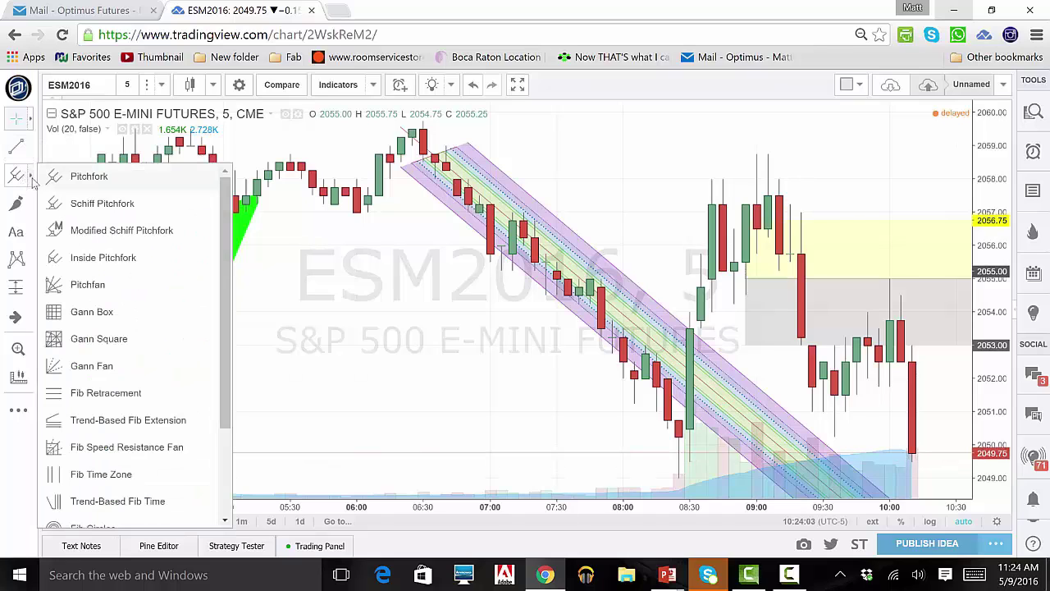
left_click(30, 287)
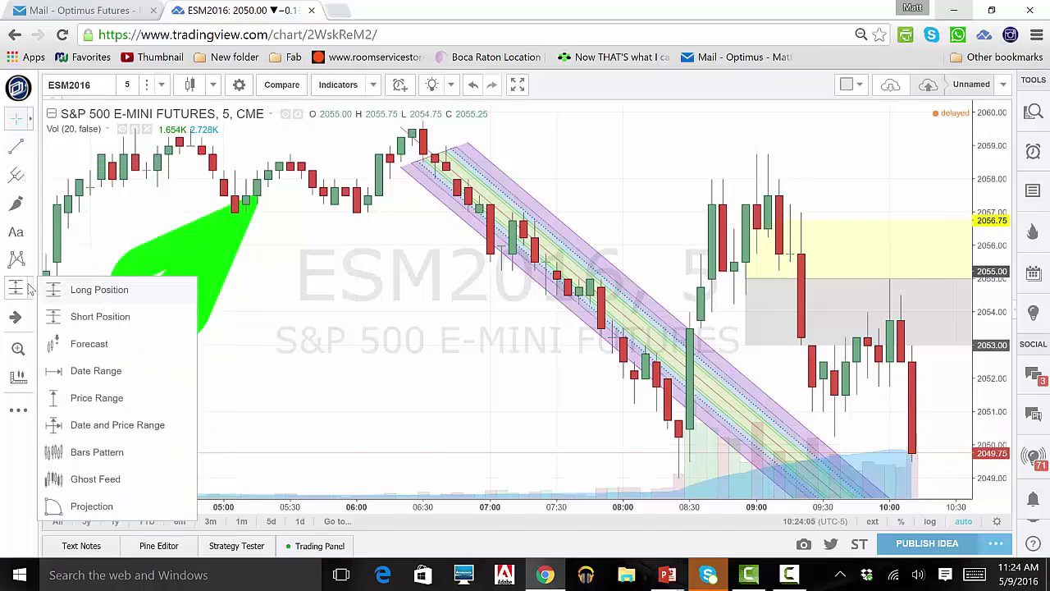
left_click(30, 319)
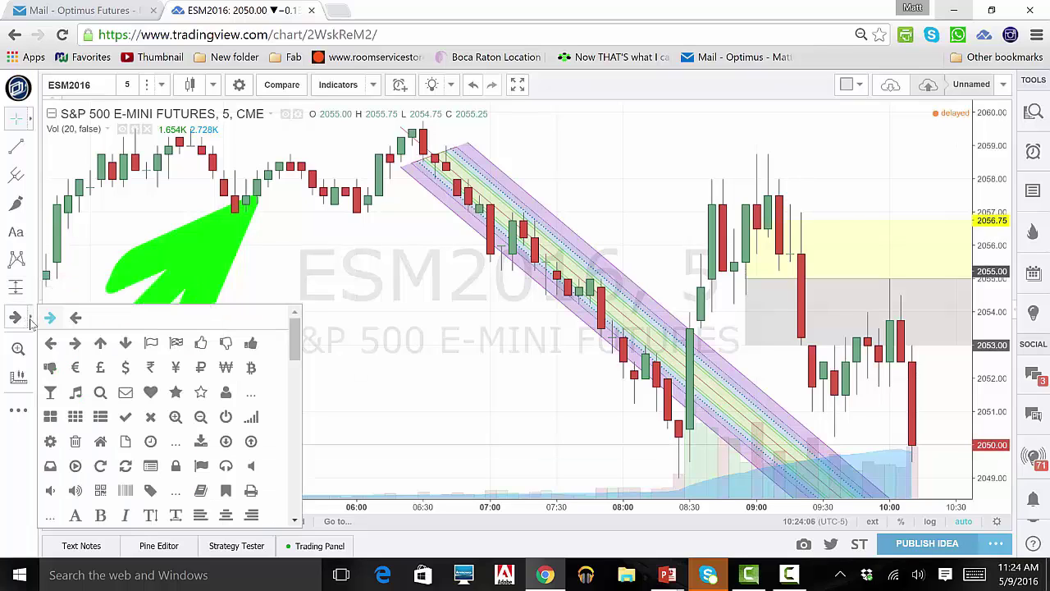
left_click(353, 257)
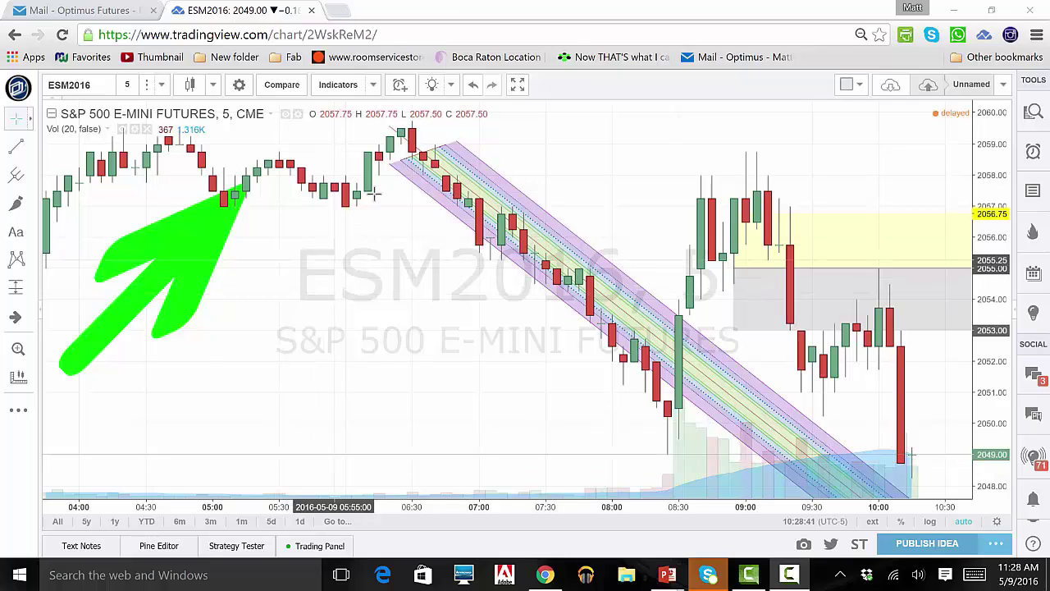
Undo the last horizontal line on the ESM2016 chart and unlock the pitchfork channel for editing.
left_click(474, 87)
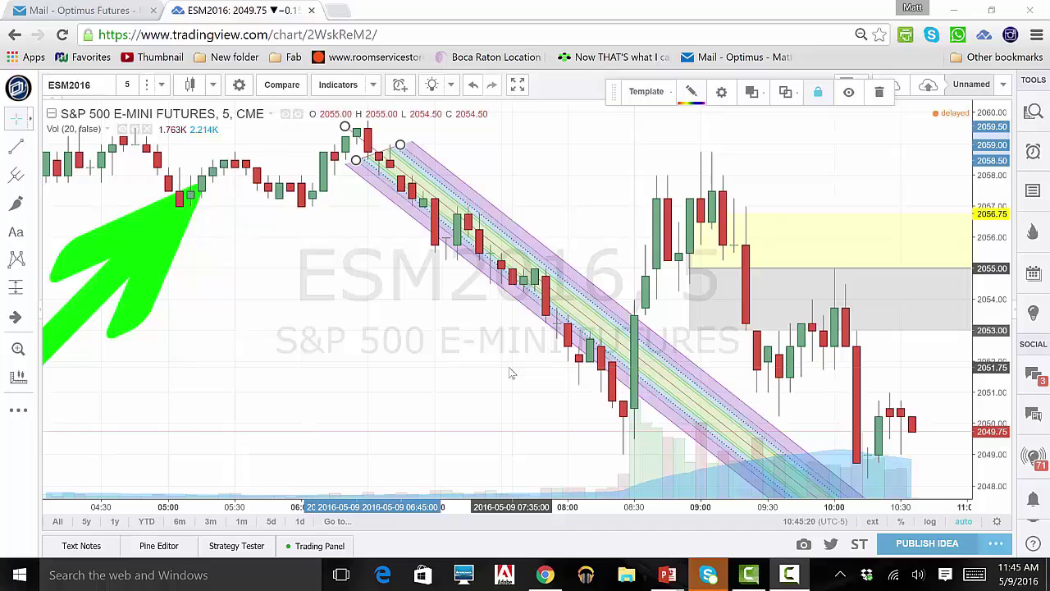
right_click(578, 304)
left_click(604, 364)
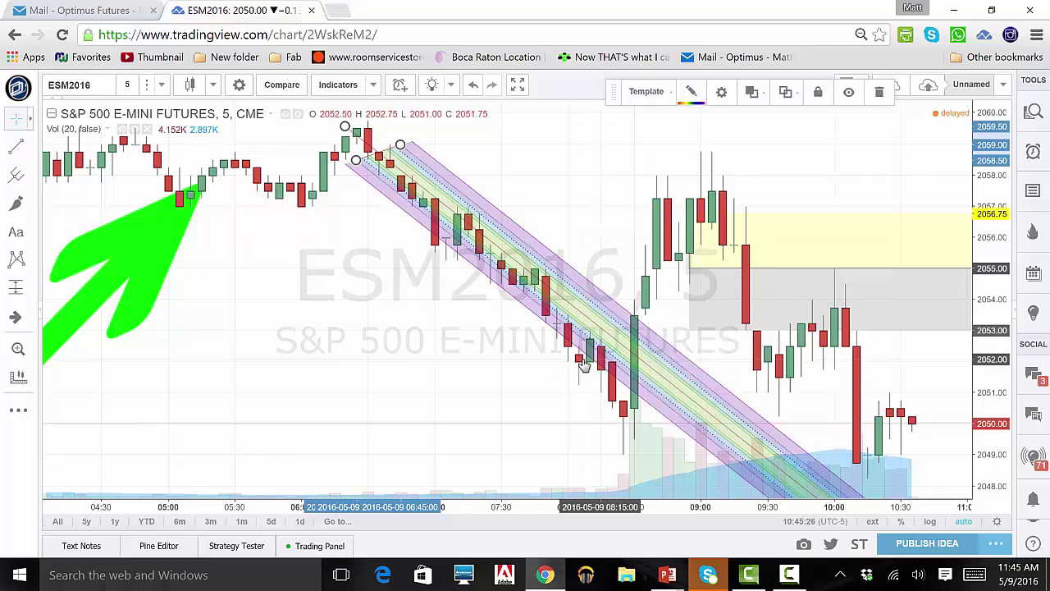